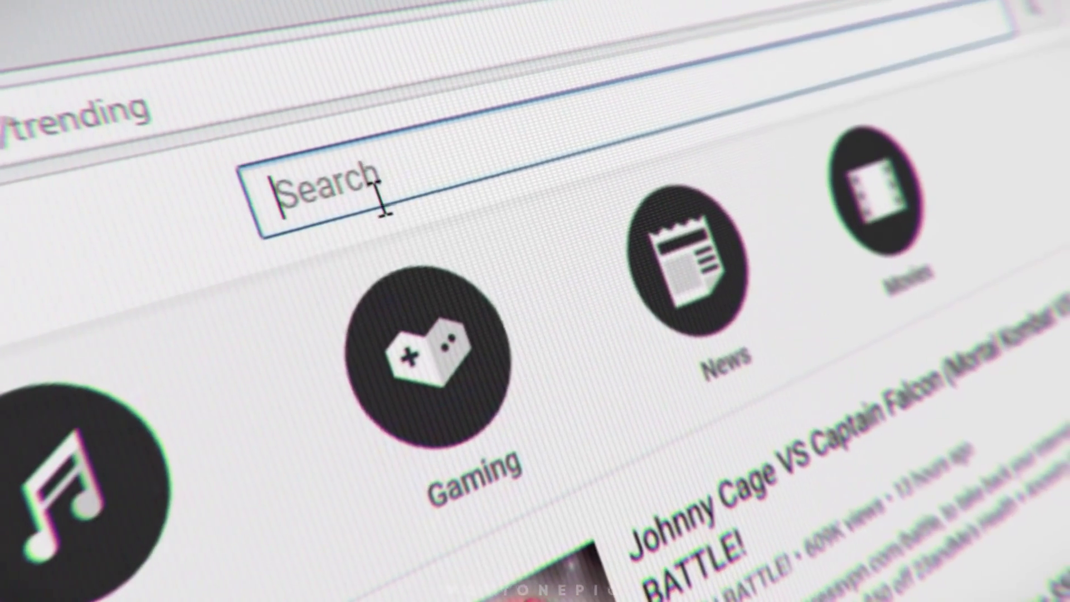
# Step: Search YouTube for "motionepic"
pyautogui.write('motionepic')
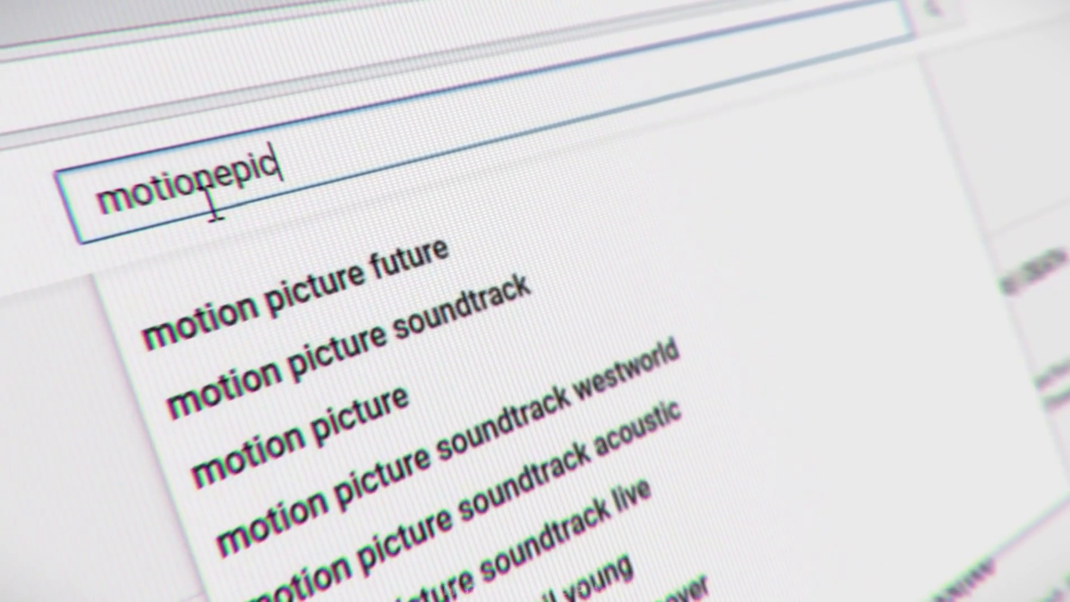
pyautogui.press('Return')
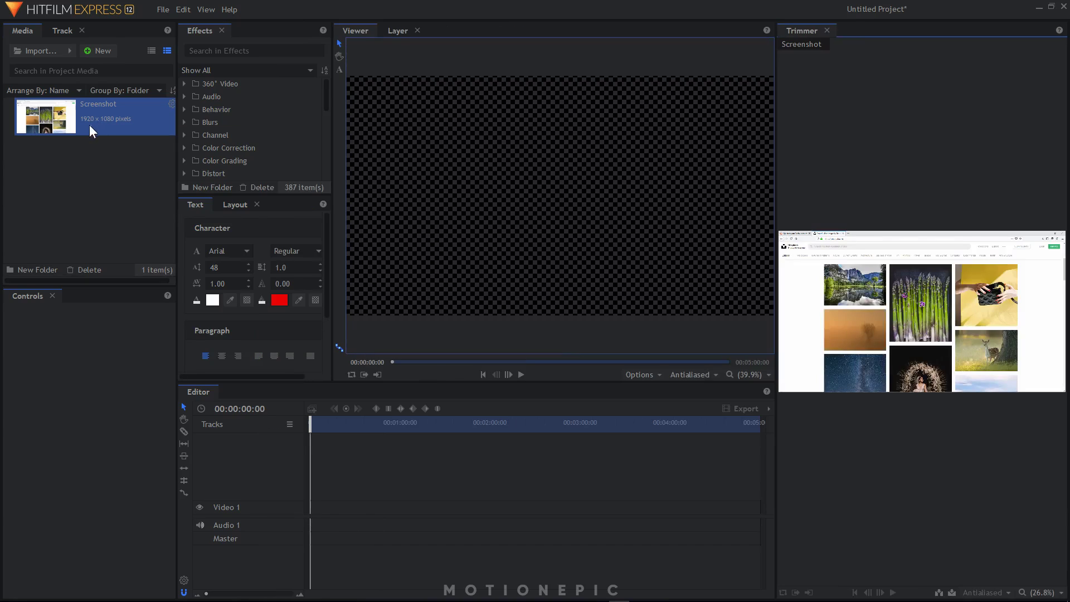
# Step: Examine the imported Screenshot image up close across its width in the Trimmer, and close the Trimmer
pyautogui.scroll(5, 859, 293)
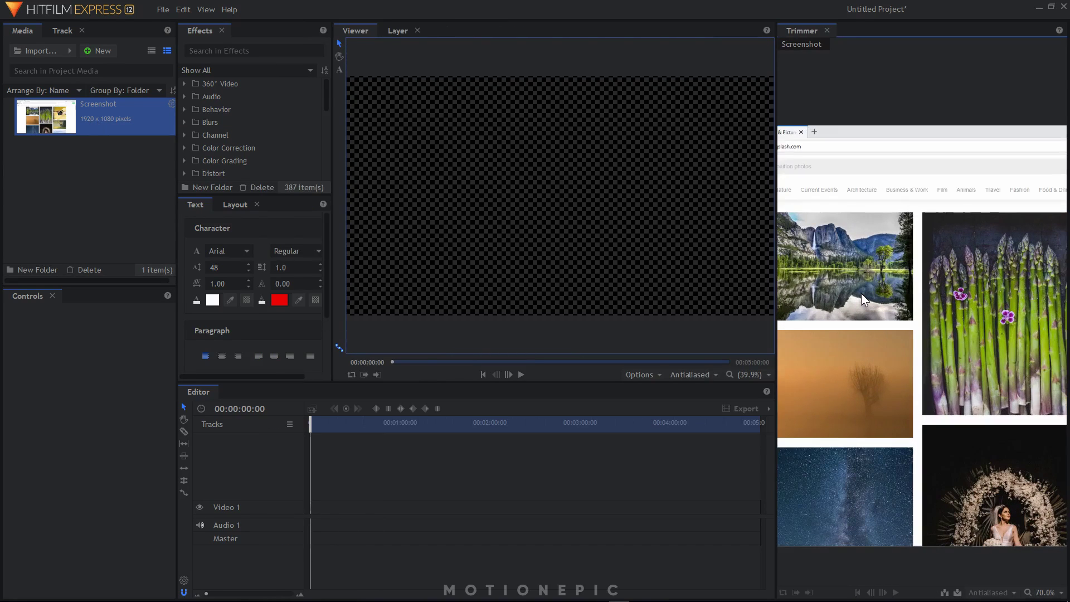
pyautogui.scroll(3, 815, 268)
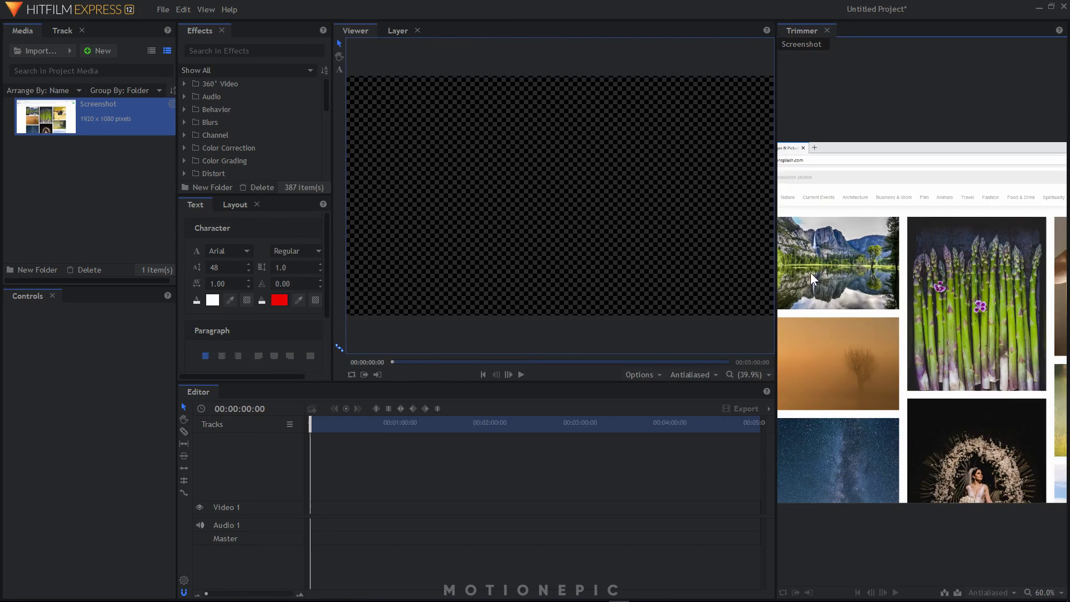
pyautogui.moveTo(824, 278); pyautogui.dragTo(889, 255)
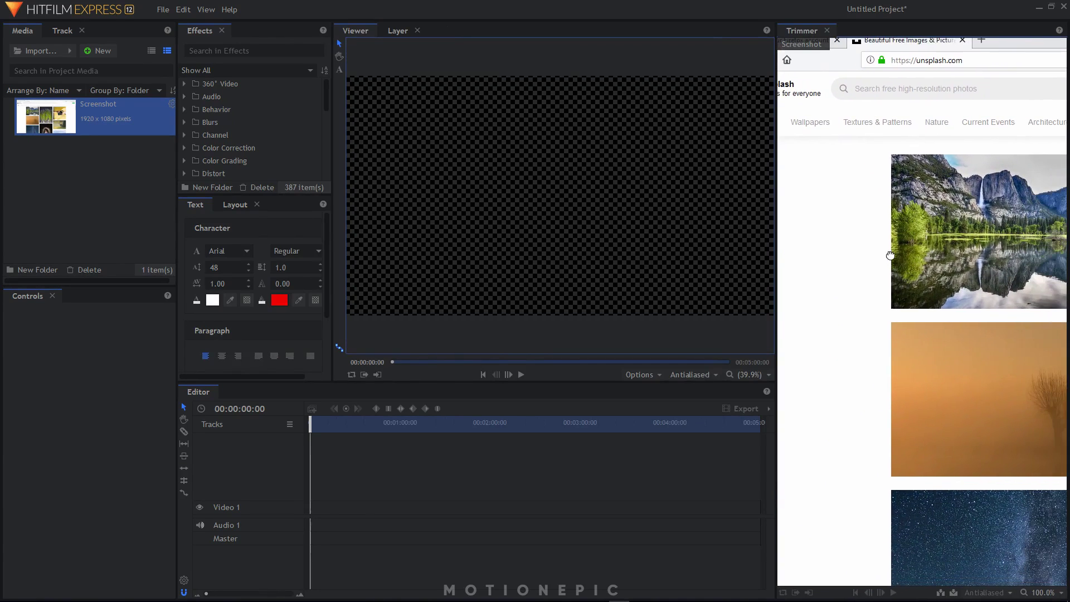
pyautogui.scroll(-2, 941, 317)
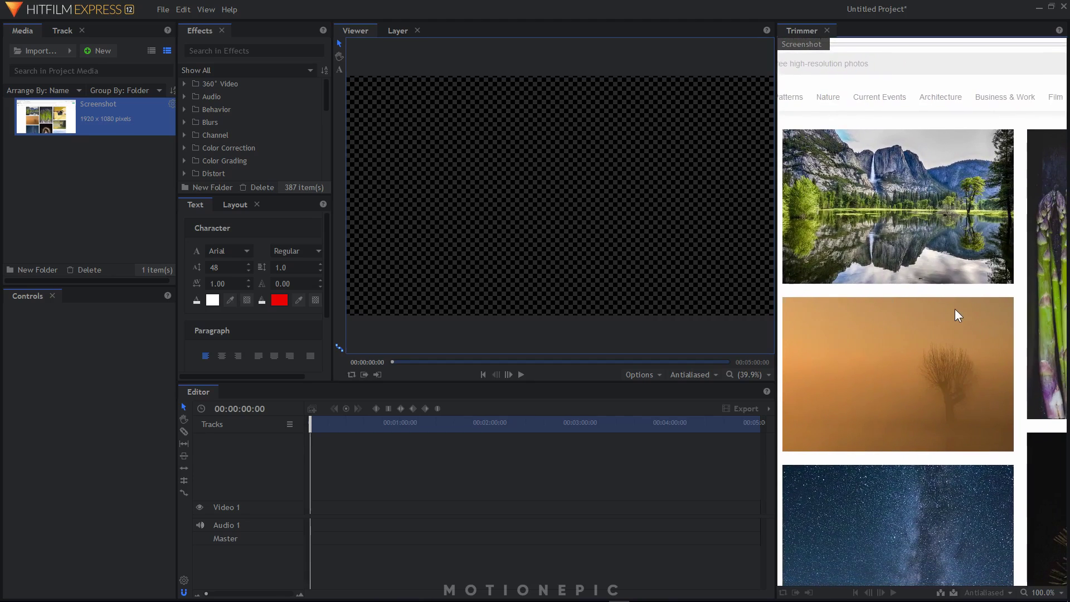
pyautogui.scroll(-3, 937, 307)
pyautogui.moveTo(920, 307); pyautogui.dragTo(860, 303)
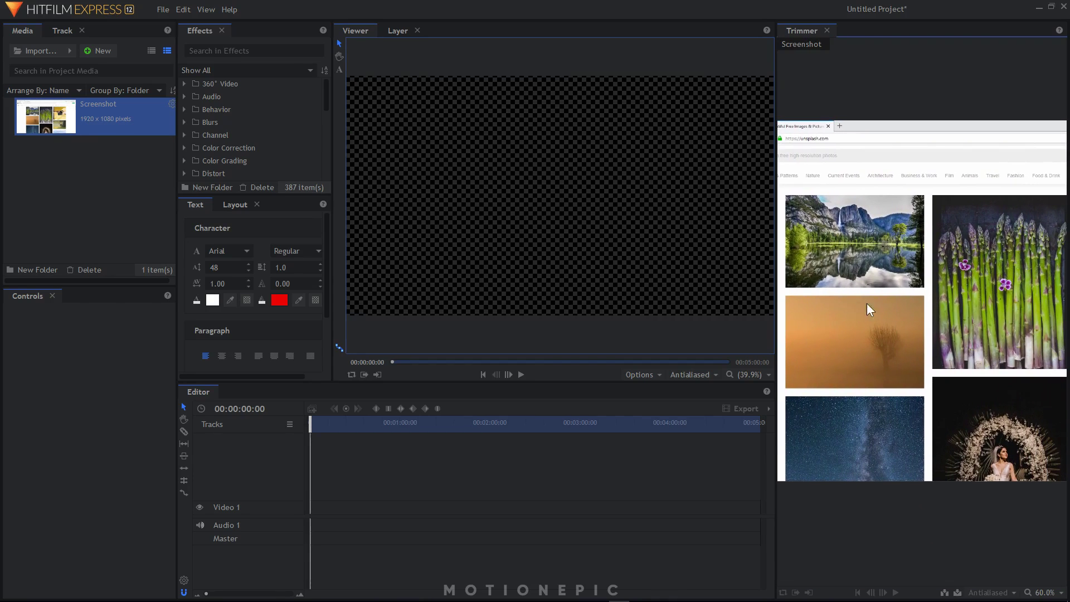
pyautogui.moveTo(976, 317); pyautogui.dragTo(863, 329)
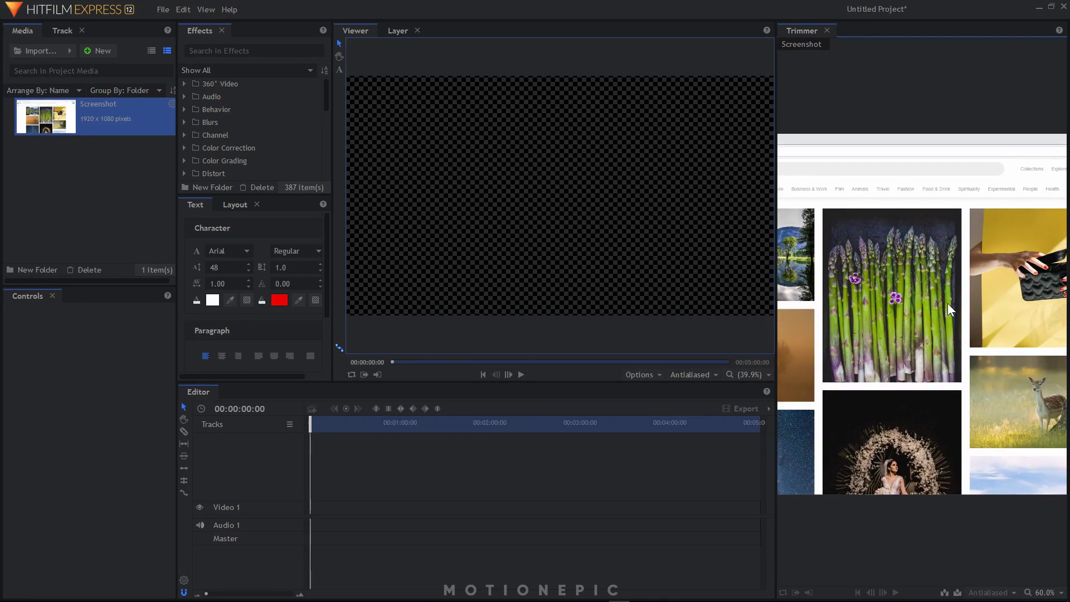
pyautogui.moveTo(947, 303); pyautogui.dragTo(887, 302)
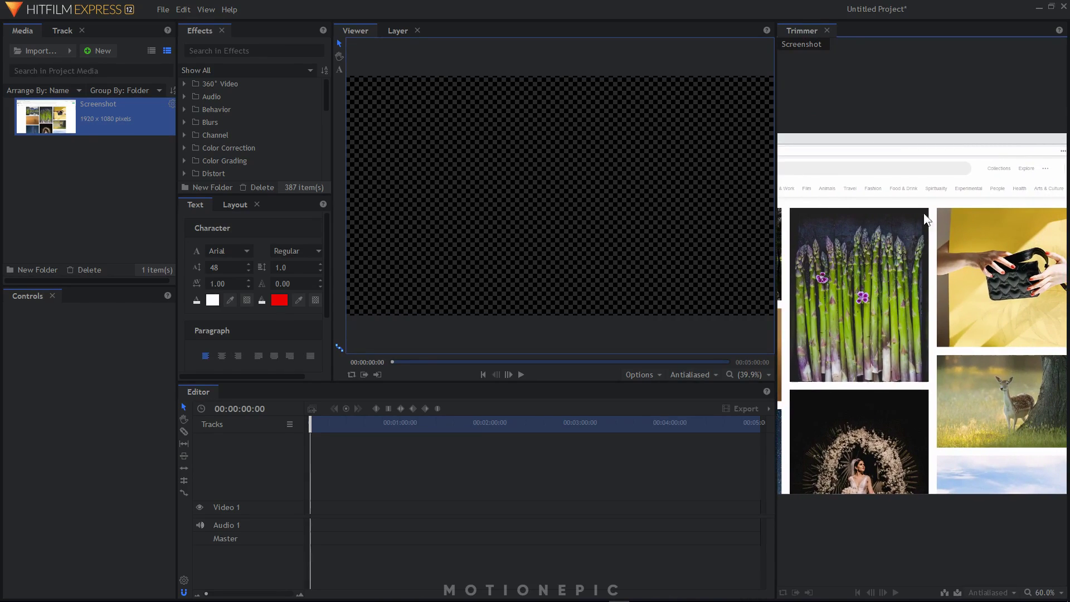
pyautogui.moveTo(986, 241); pyautogui.dragTo(910, 248)
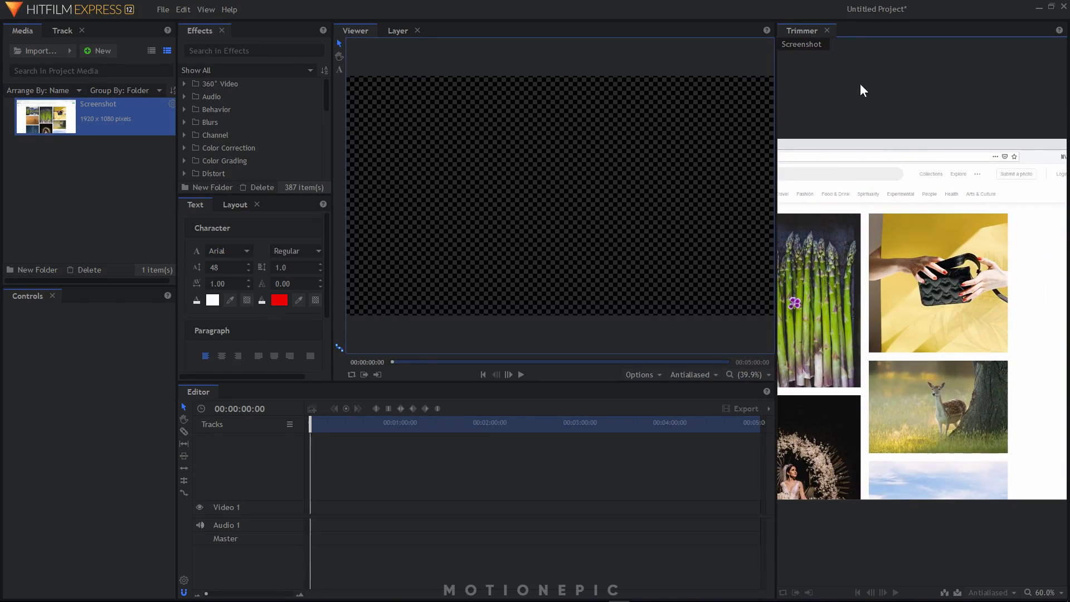
pyautogui.click(827, 32)
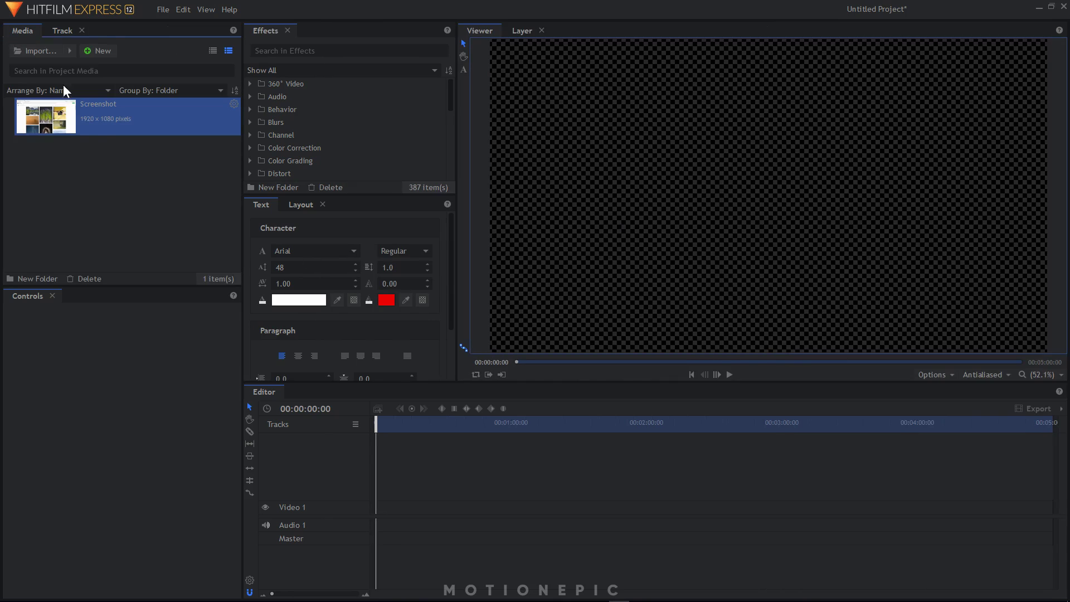
# Step: Make a composite shot from the Screenshot image with a duration of 00:00:03:00, keeping the 1080p Full HD @ 60 fps template
pyautogui.rightClick(92, 122)
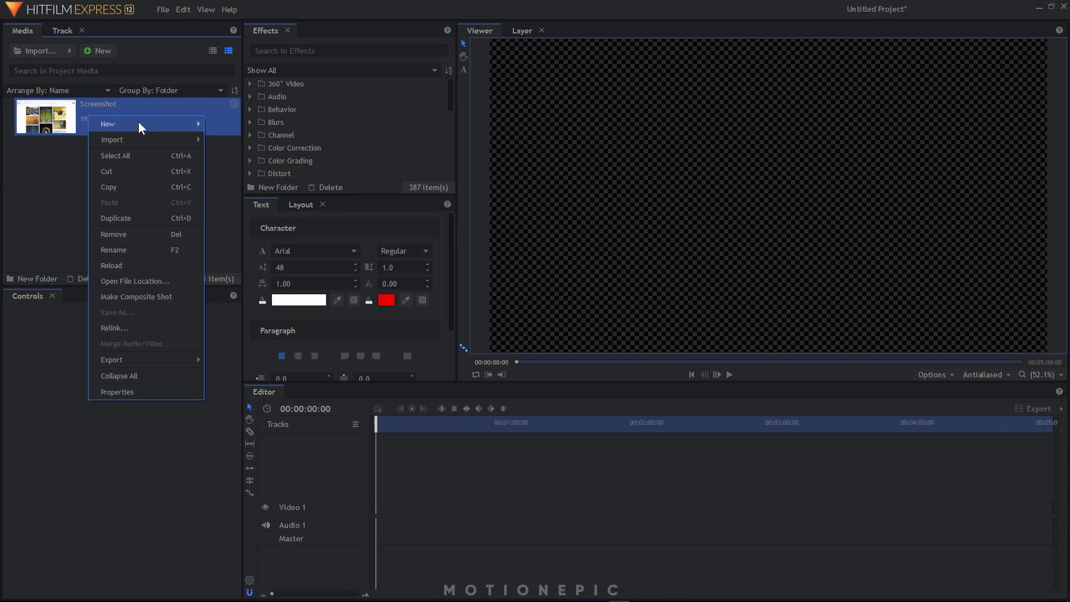
pyautogui.click(134, 296)
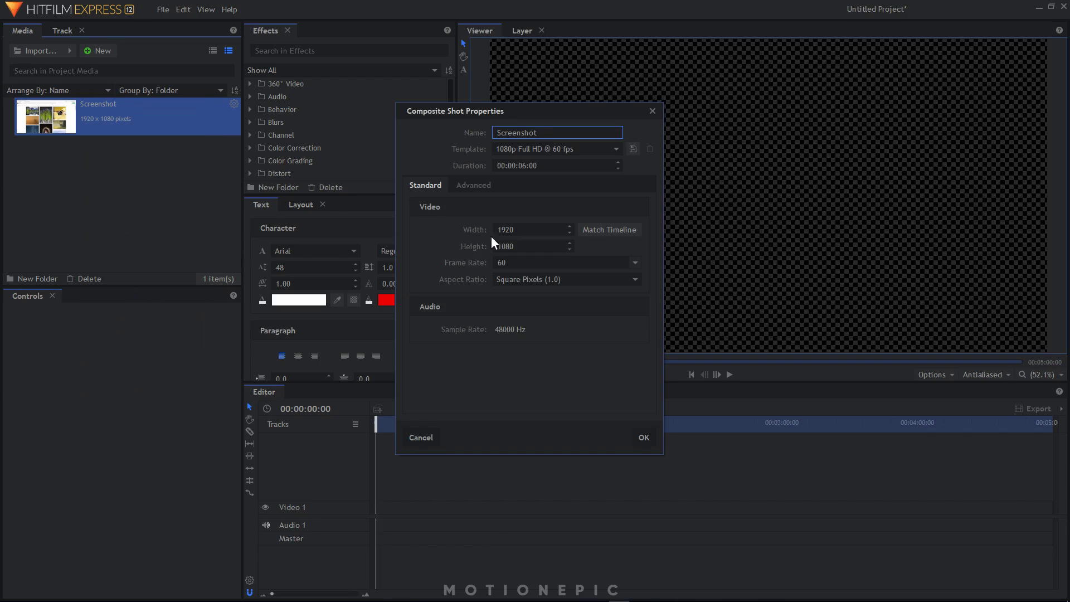
pyautogui.click(527, 168)
pyautogui.click(527, 169)
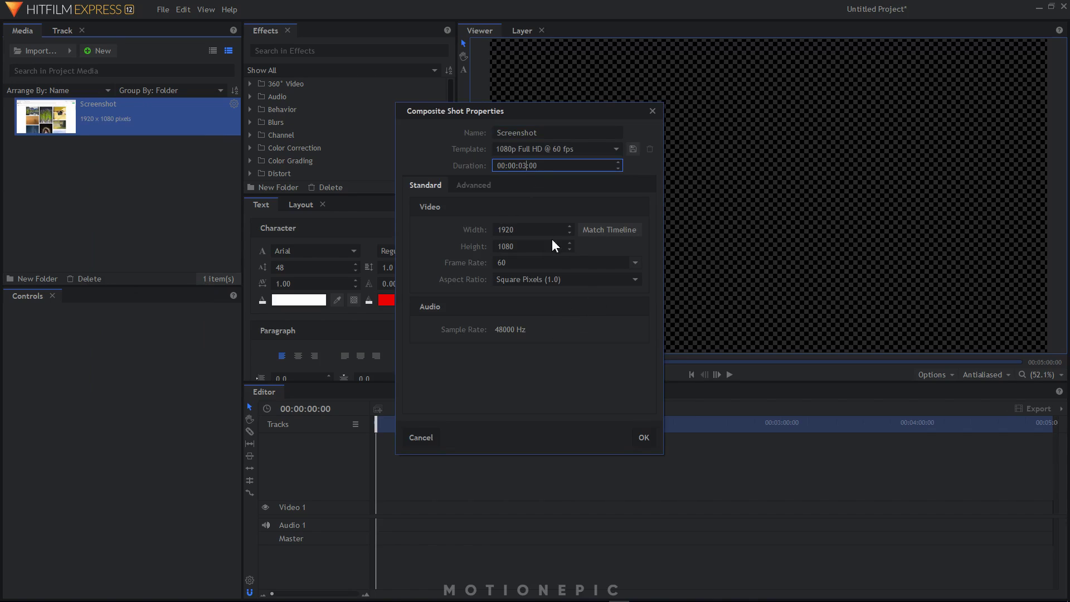
pyautogui.click(644, 437)
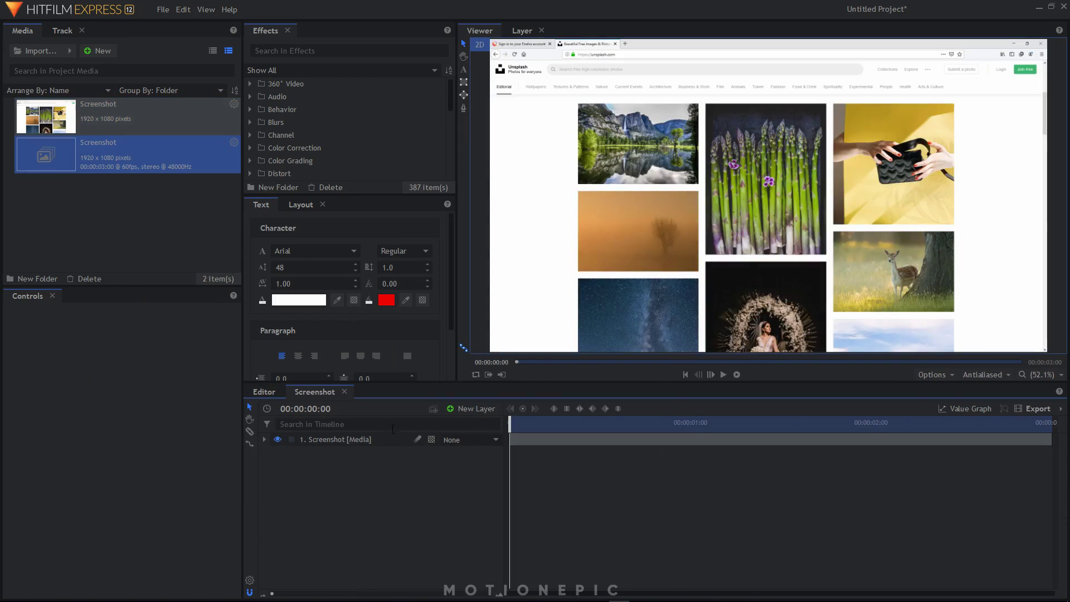
# Step: Convert the Screenshot layer to a 3D plane and accept adding a camera to the composite shot
pyautogui.click(432, 439)
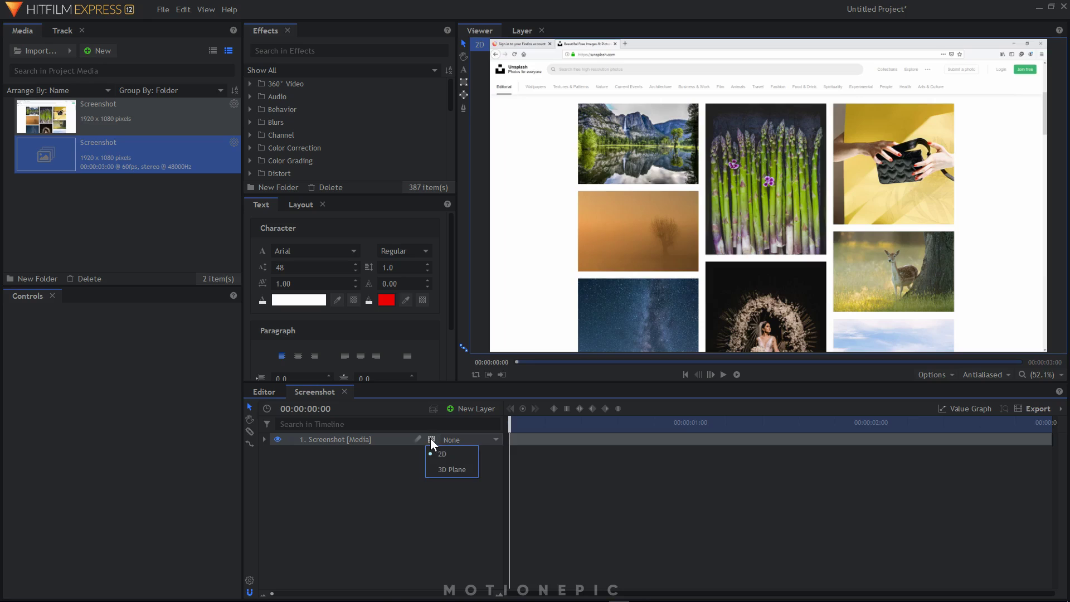
pyautogui.click(443, 469)
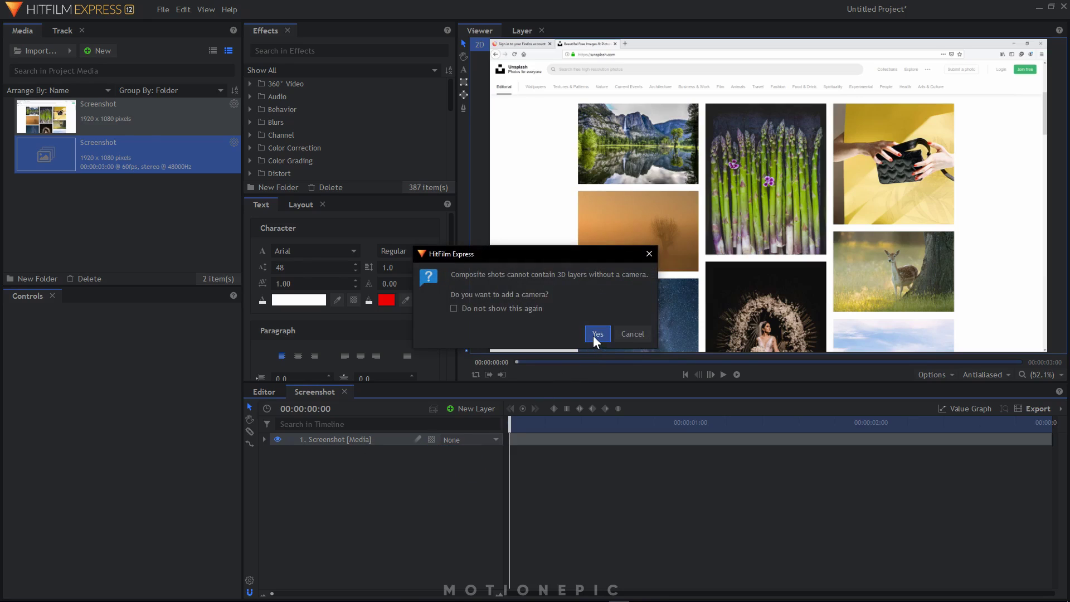
pyautogui.click(596, 334)
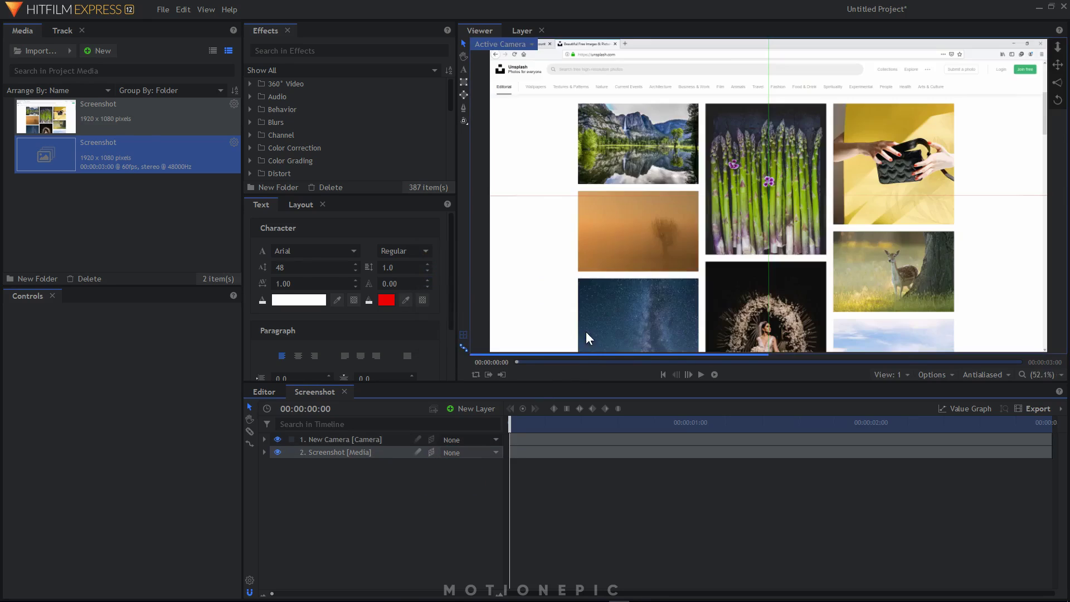
# Step: Add a new point layer set to 3D and parent the New Camera layer to it
pyautogui.click(477, 409)
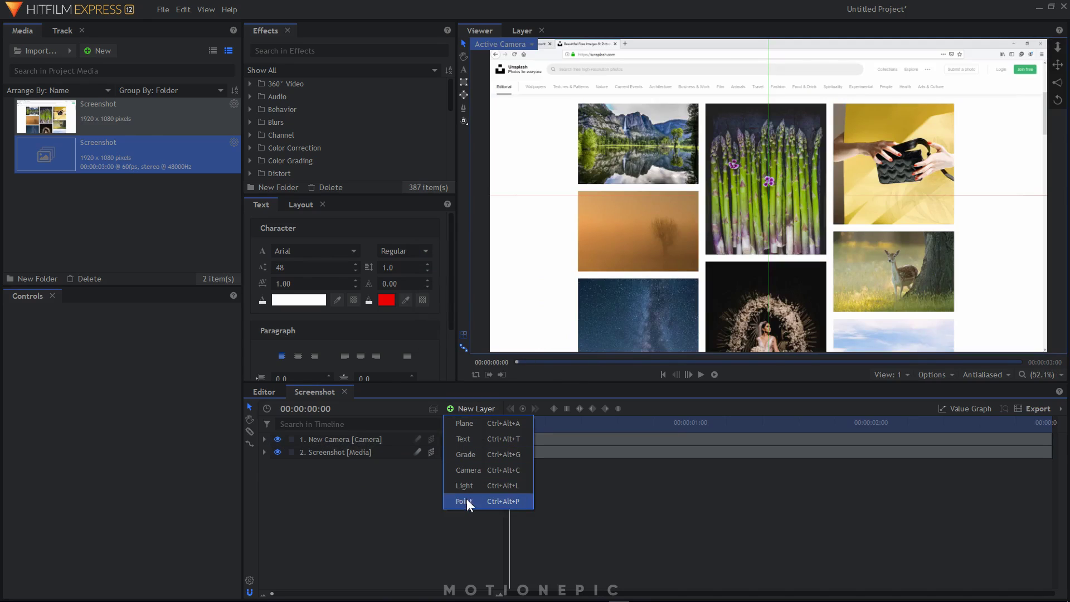
pyautogui.click(467, 500)
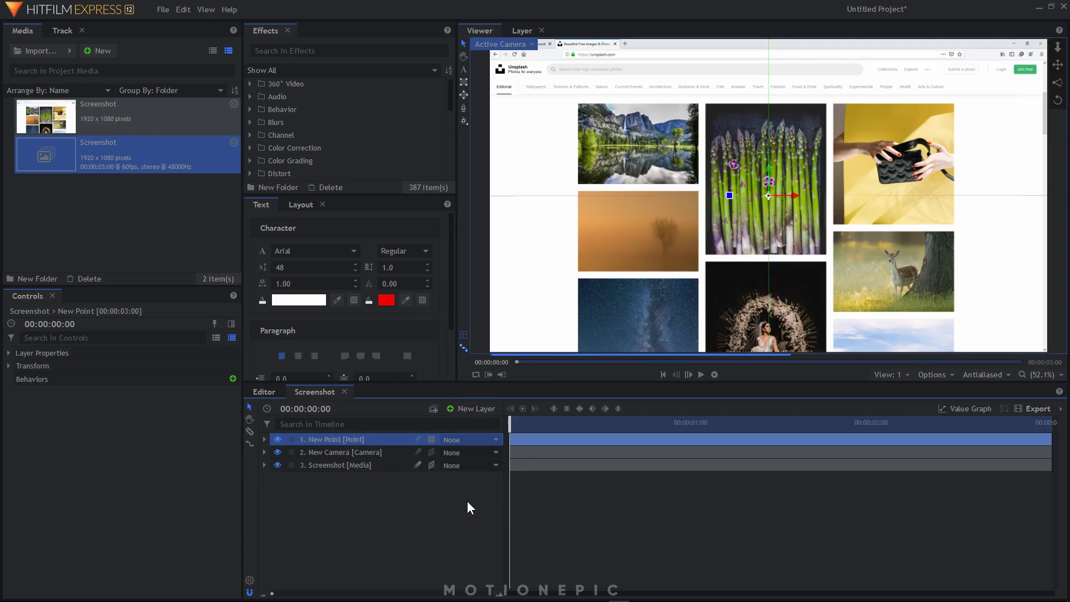
pyautogui.click(429, 439)
pyautogui.click(449, 466)
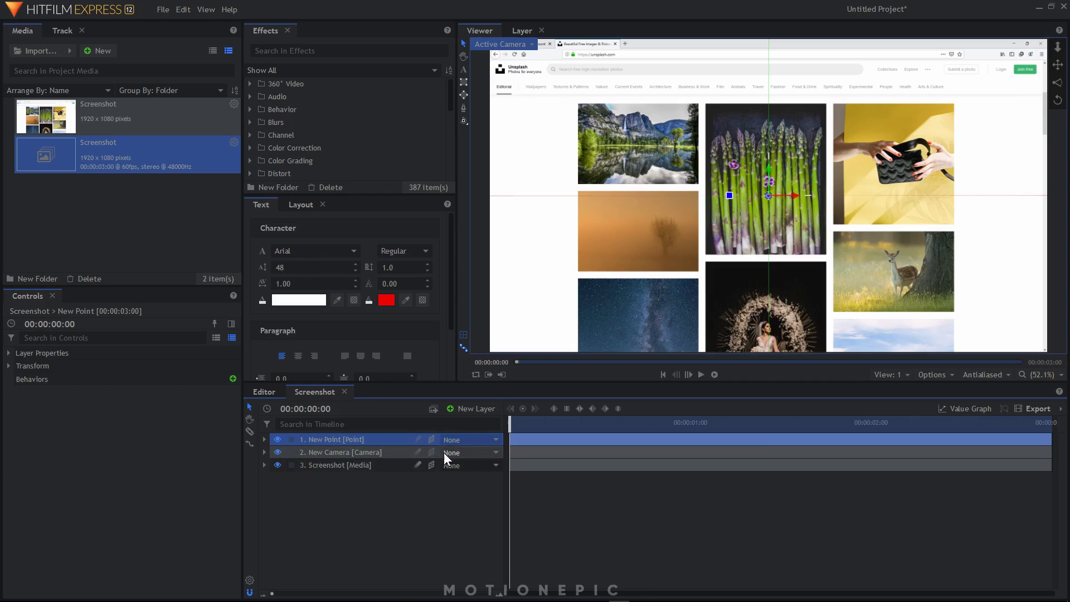
pyautogui.click(454, 453)
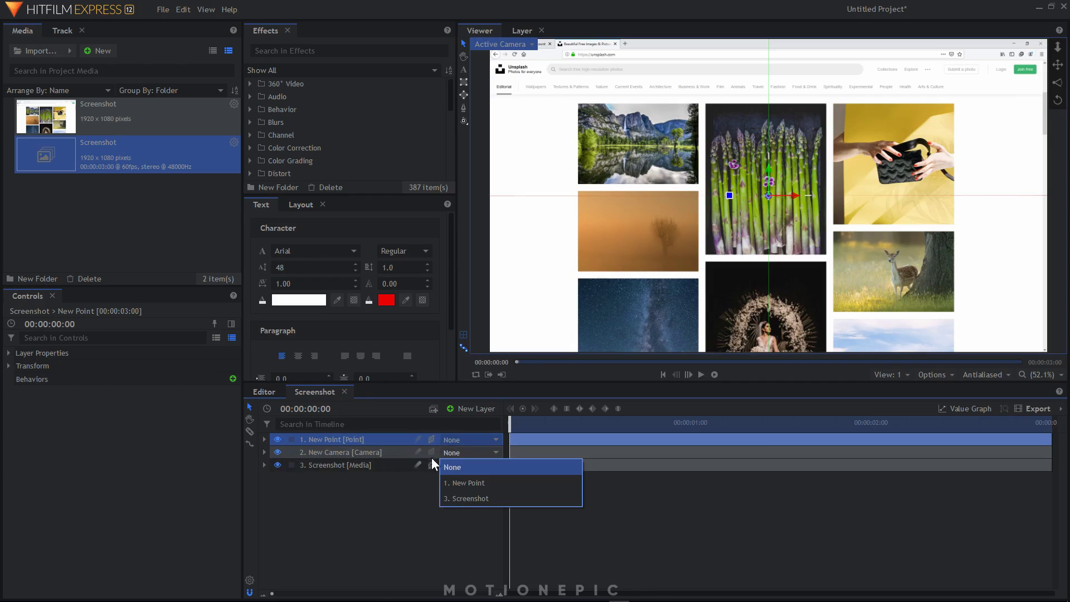
pyautogui.click(469, 481)
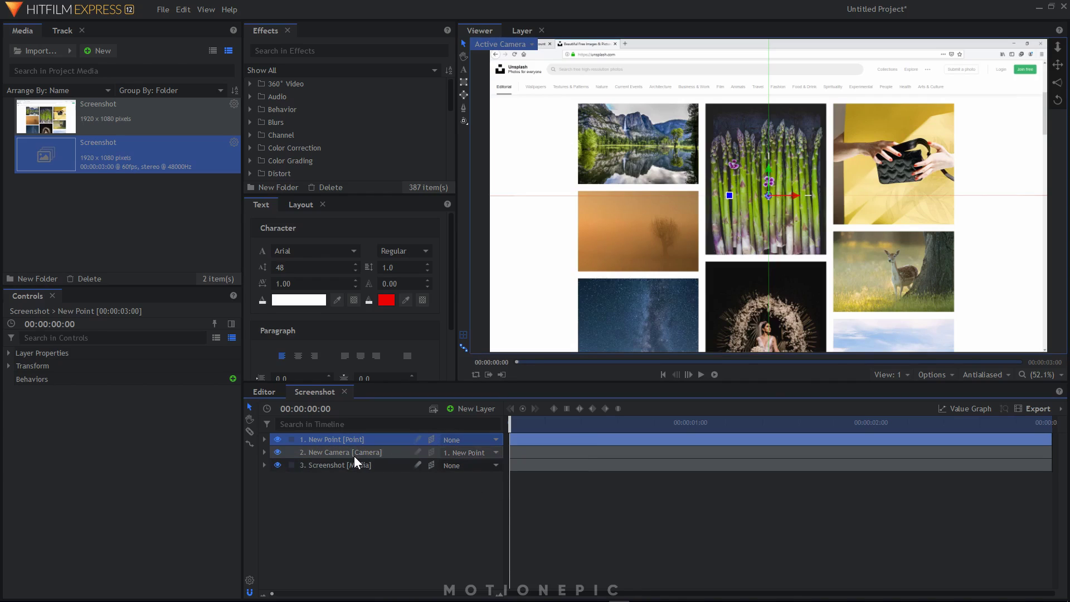
# Step: Set the New Point layer's position to -811, 222, -966 and its Rotation (Y) to -27
pyautogui.click(264, 439)
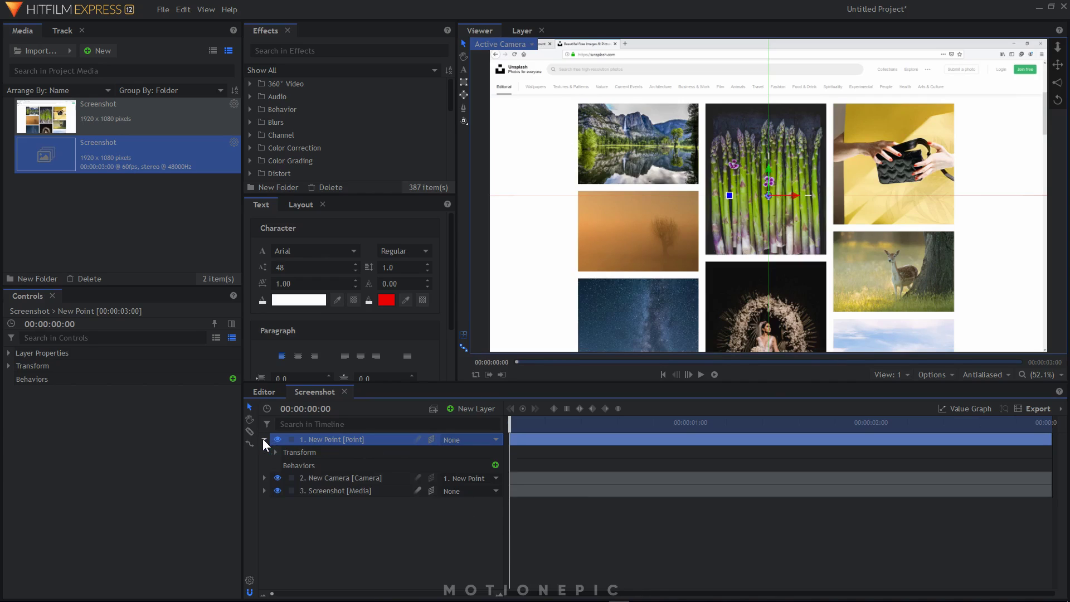
pyautogui.click(275, 452)
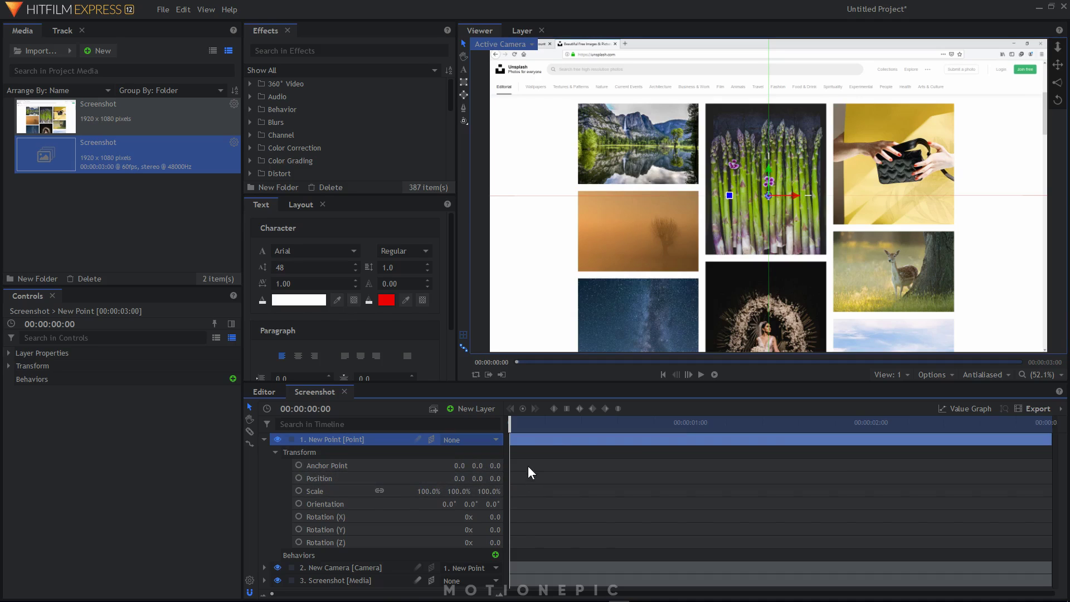
pyautogui.moveTo(494, 478); pyautogui.dragTo(451, 478)
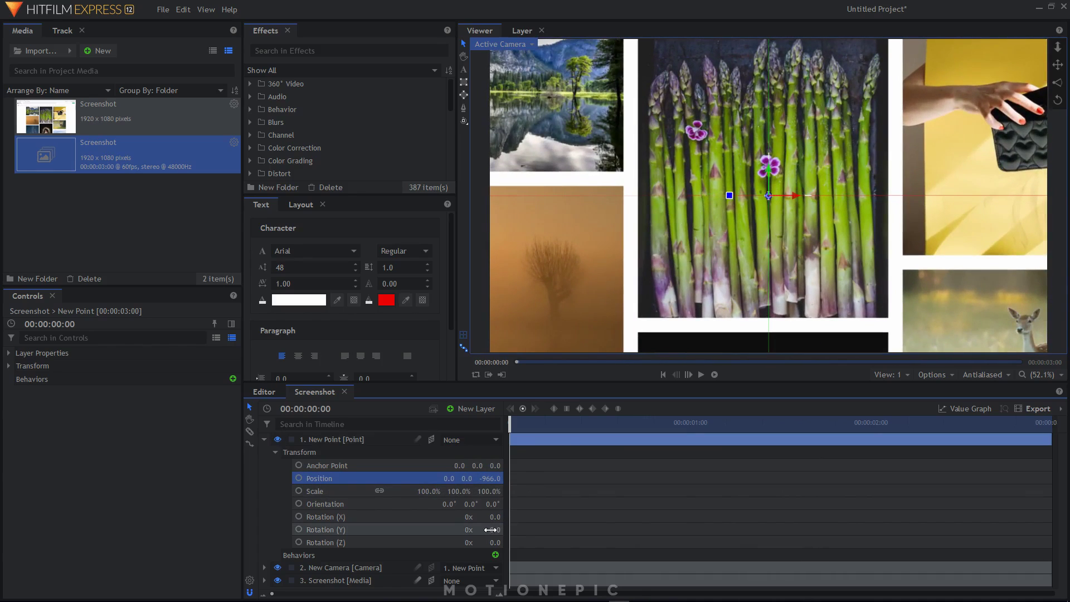
pyautogui.moveTo(494, 529); pyautogui.dragTo(482, 529)
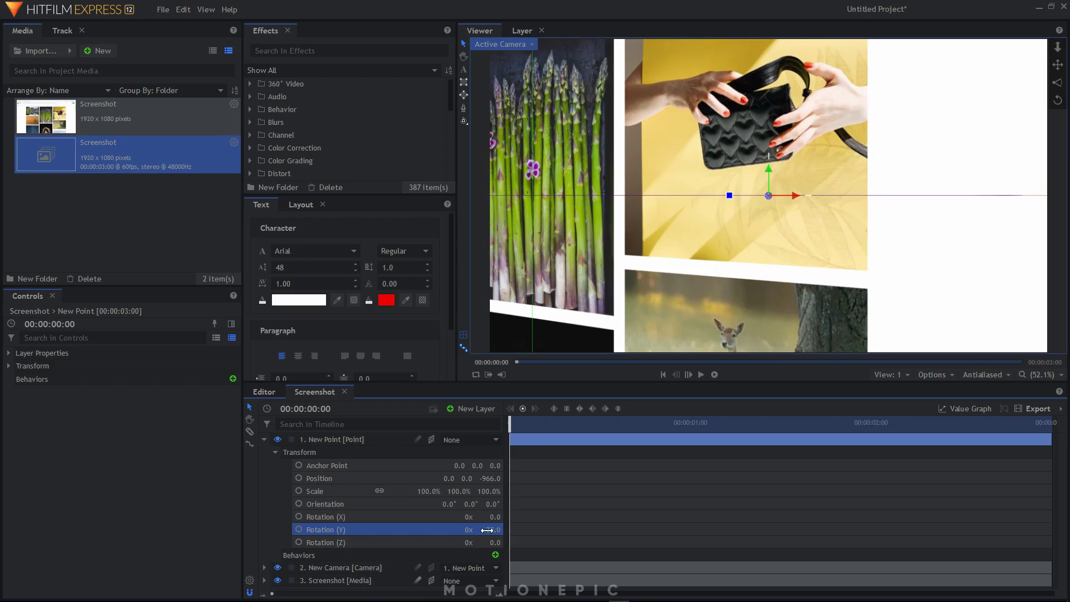
pyautogui.moveTo(449, 478)
pyautogui.mouseDown()
pyautogui.moveTo(404, 478)
pyautogui.moveTo(462, 478)
pyautogui.moveTo(400, 478)
pyautogui.moveTo(432, 478)
pyautogui.mouseUp()
# Step: Keyframe the New Point layer's Position and Rotation (Y) at 00:00:00:00
pyautogui.scroll(-3, 727, 223)
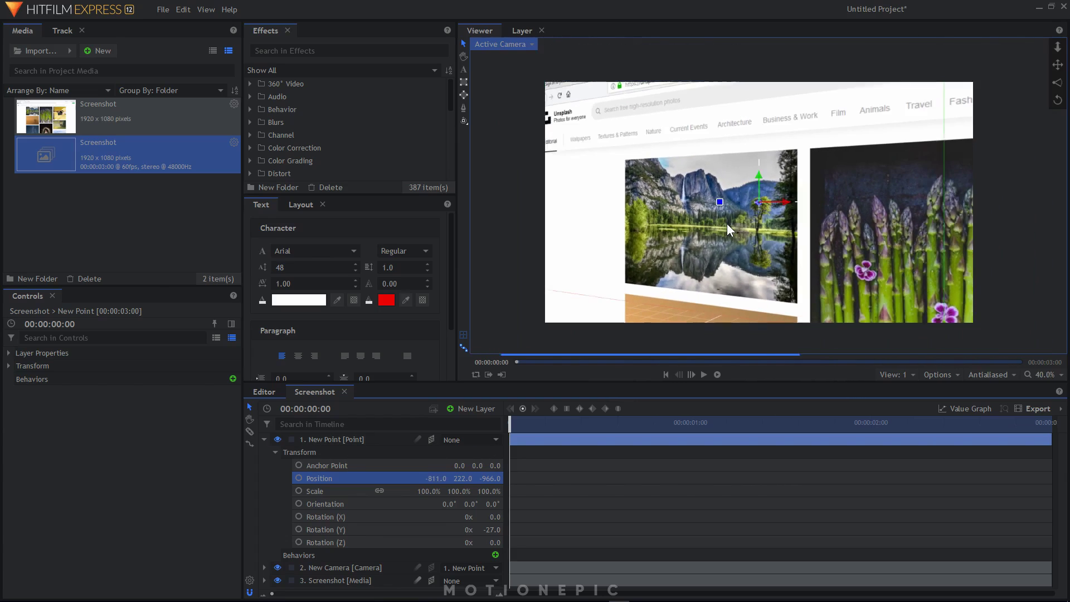
pyautogui.scroll(1, 726, 223)
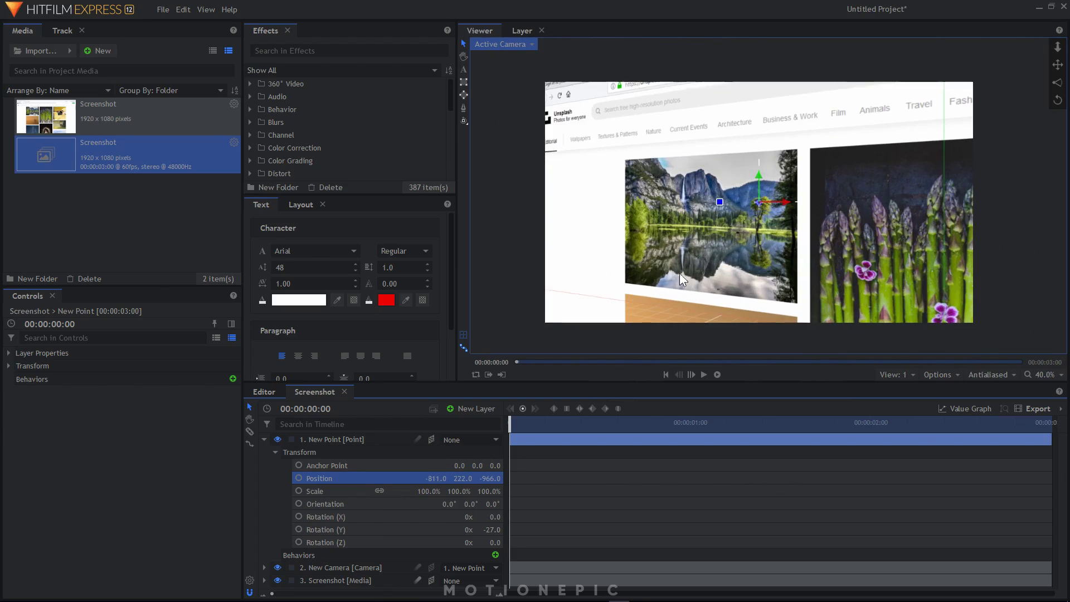
pyautogui.click(299, 478)
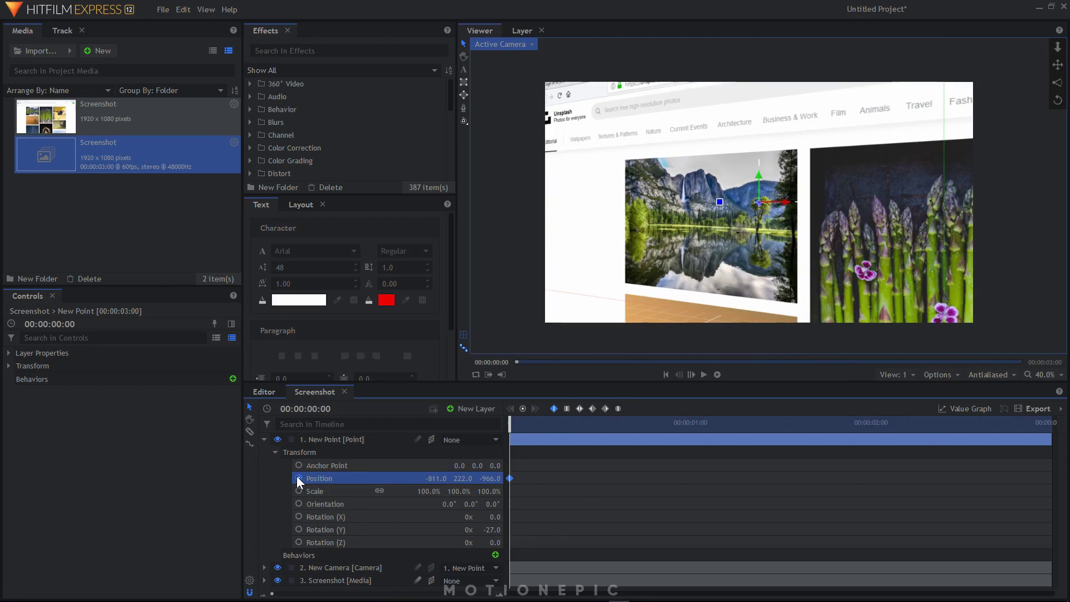
pyautogui.click(299, 529)
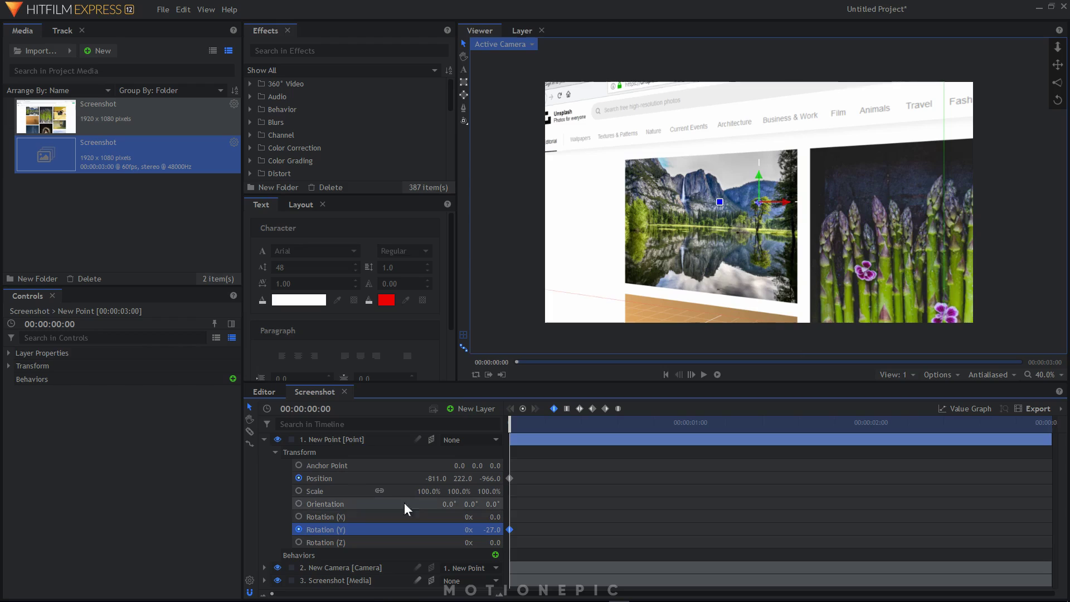
# Step: At 00:00:02:59, set the New Point layer's Rotation (Y) to 20 and shift its X position toward the other side of the screenshot
pyautogui.click(1036, 423)
pyautogui.moveTo(1046, 424); pyautogui.dragTo(1049, 426)
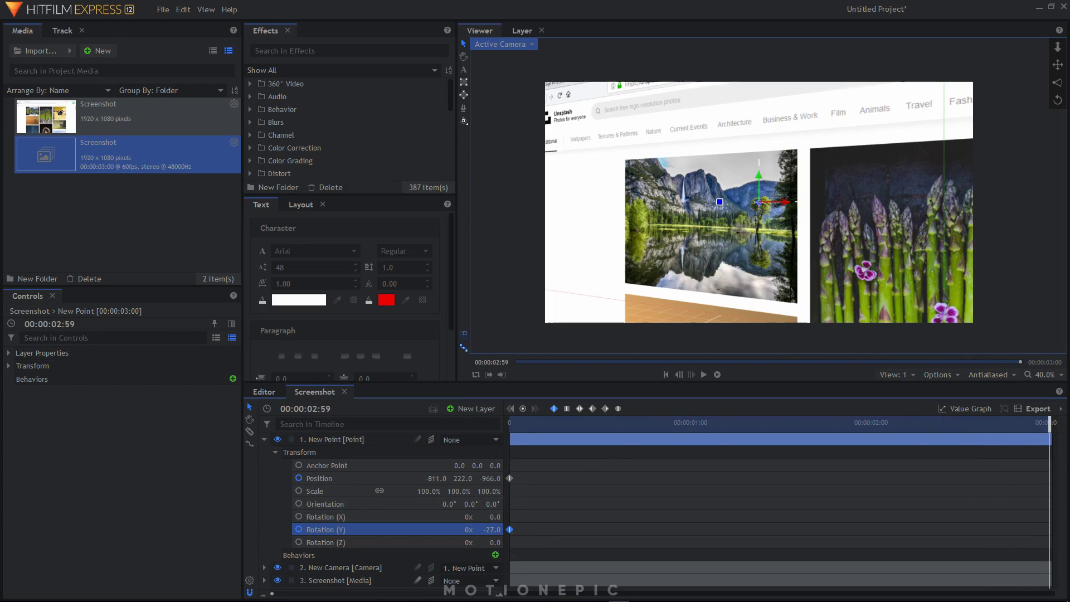
pyautogui.click(490, 531)
pyautogui.press('Return')
pyautogui.moveTo(490, 529); pyautogui.dragTo(510, 529)
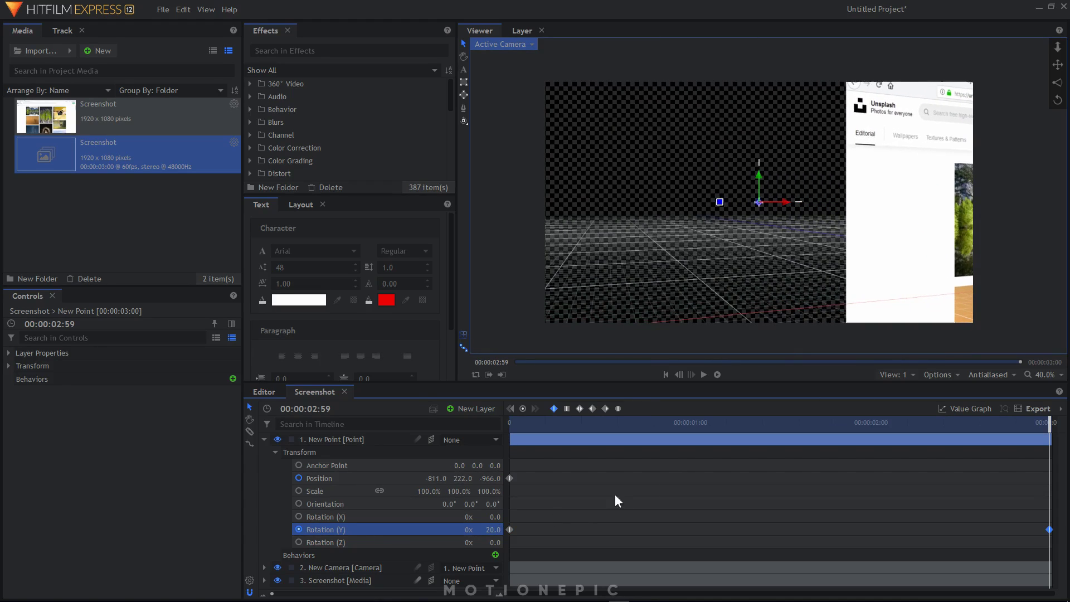
pyautogui.moveTo(437, 478); pyautogui.dragTo(484, 482)
# Step: Collapse the New Point layer's properties and preview the camera move from the start of the timeline
pyautogui.moveTo(530, 423); pyautogui.dragTo(382, 416)
pyautogui.click(263, 440)
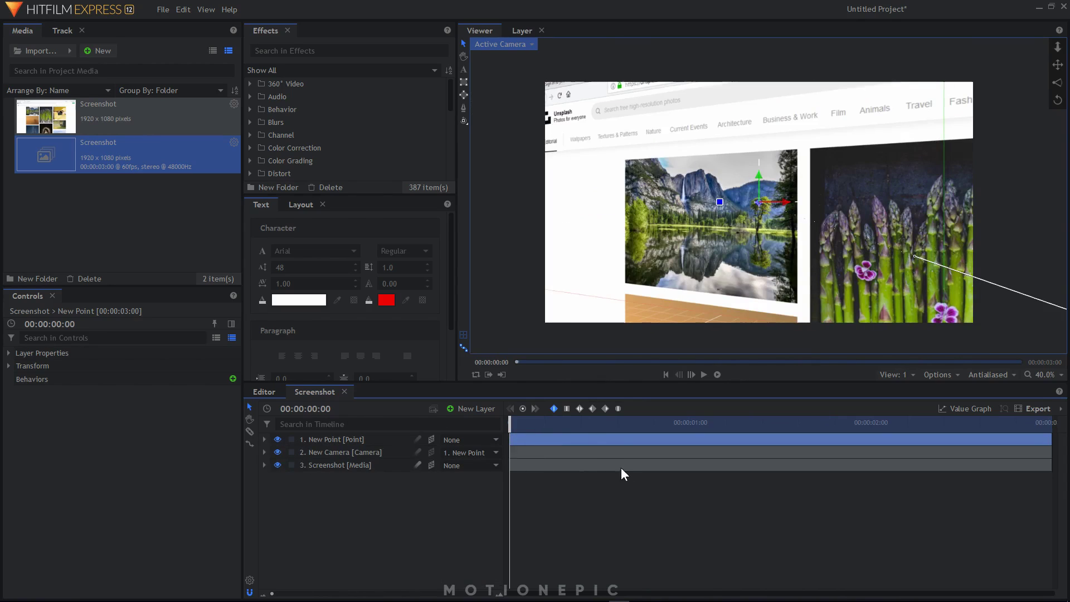
pyautogui.click(703, 375)
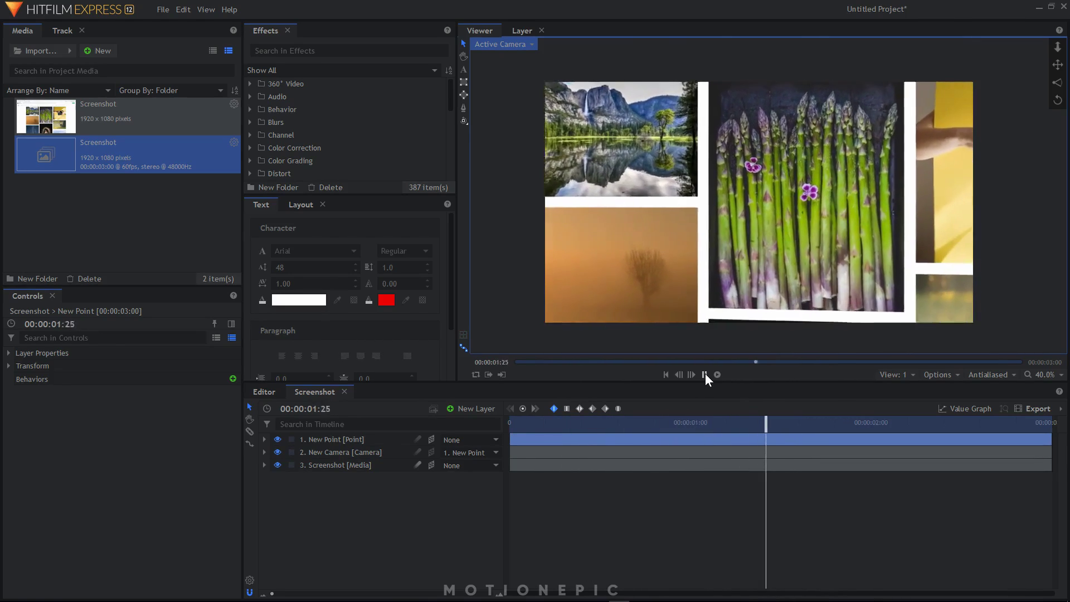
# Step: Stop the preview, return to the start of the timeline and examine the website screenshot up close
pyautogui.click(704, 374)
pyautogui.moveTo(523, 424); pyautogui.dragTo(390, 434)
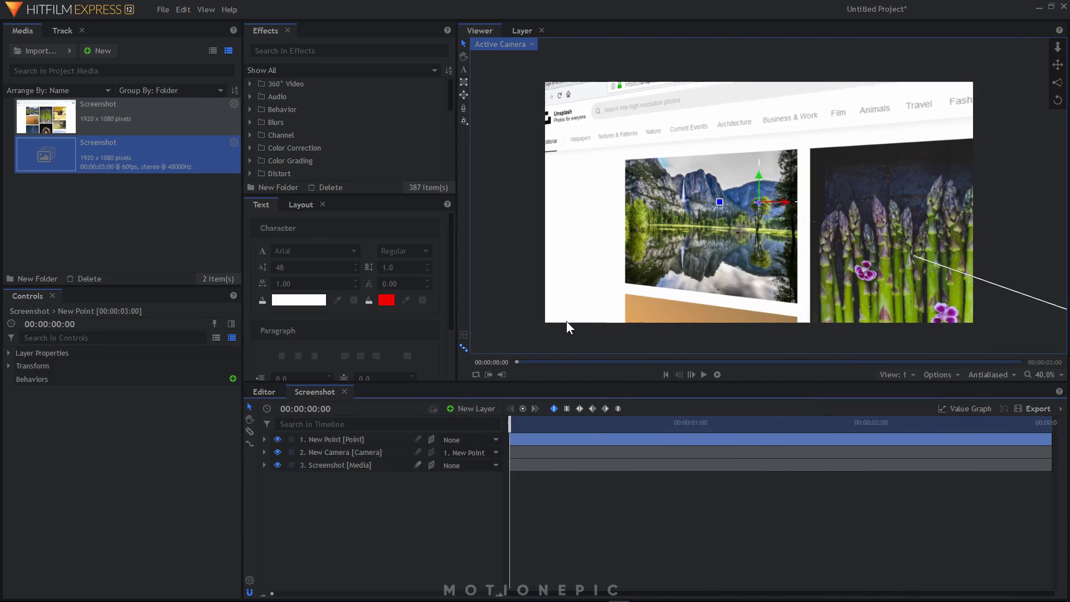
pyautogui.scroll(1, 598, 255)
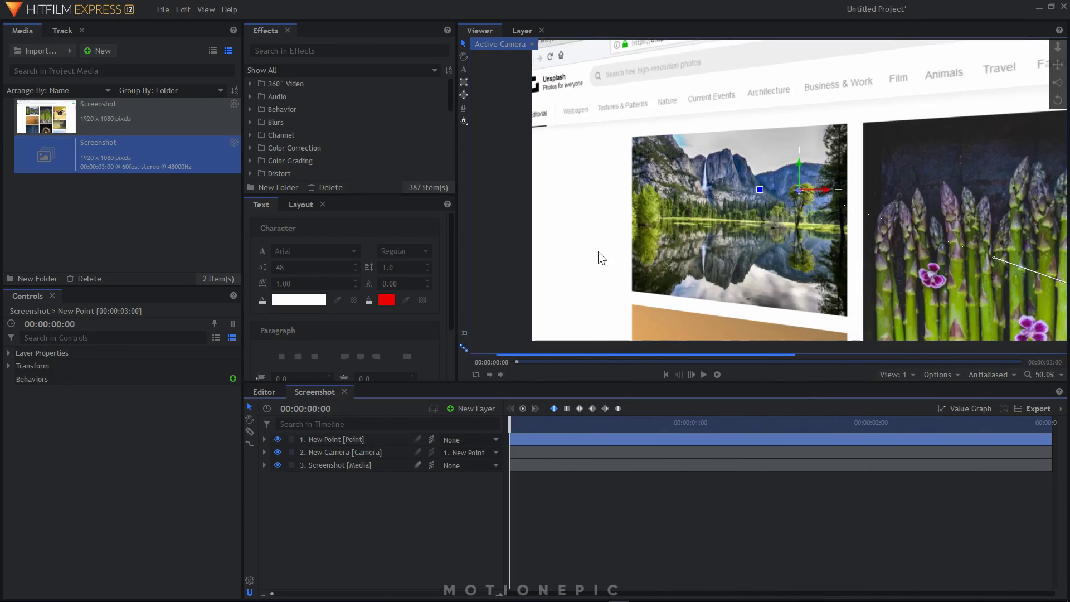
pyautogui.scroll(1, 598, 252)
pyautogui.scroll(-1, 639, 245)
pyautogui.moveTo(712, 247); pyautogui.dragTo(661, 246)
pyautogui.scroll(-1, 660, 247)
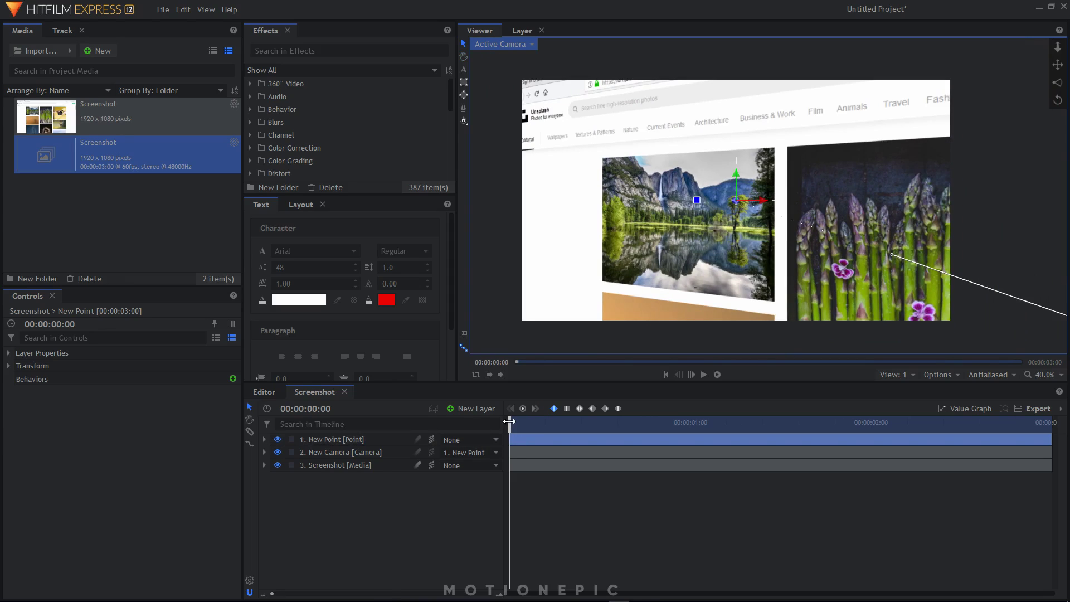
pyautogui.scroll(3, 552, 145)
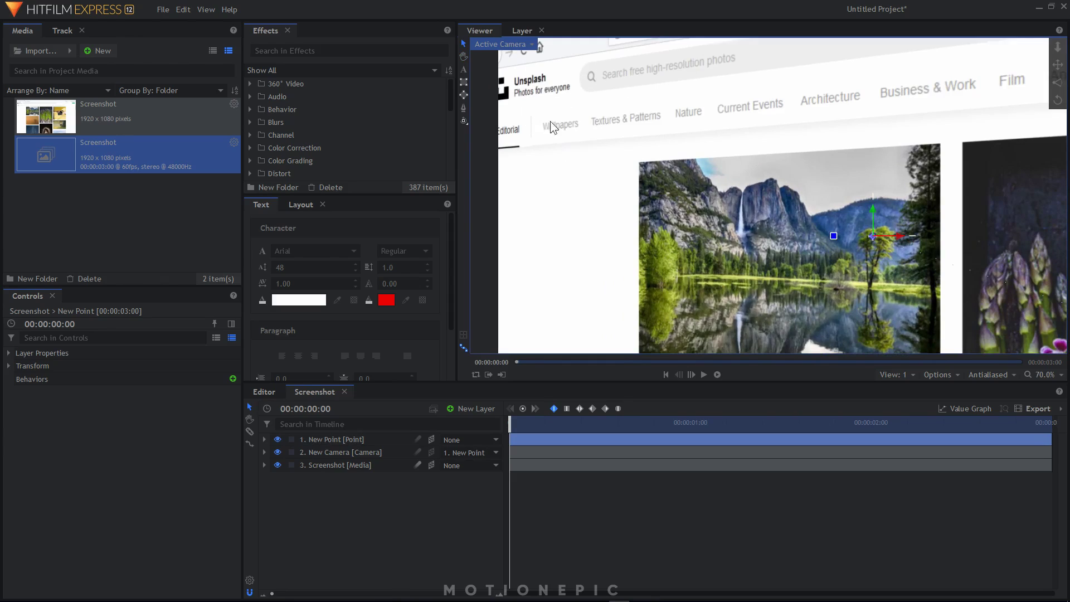
pyautogui.scroll(-3, 654, 176)
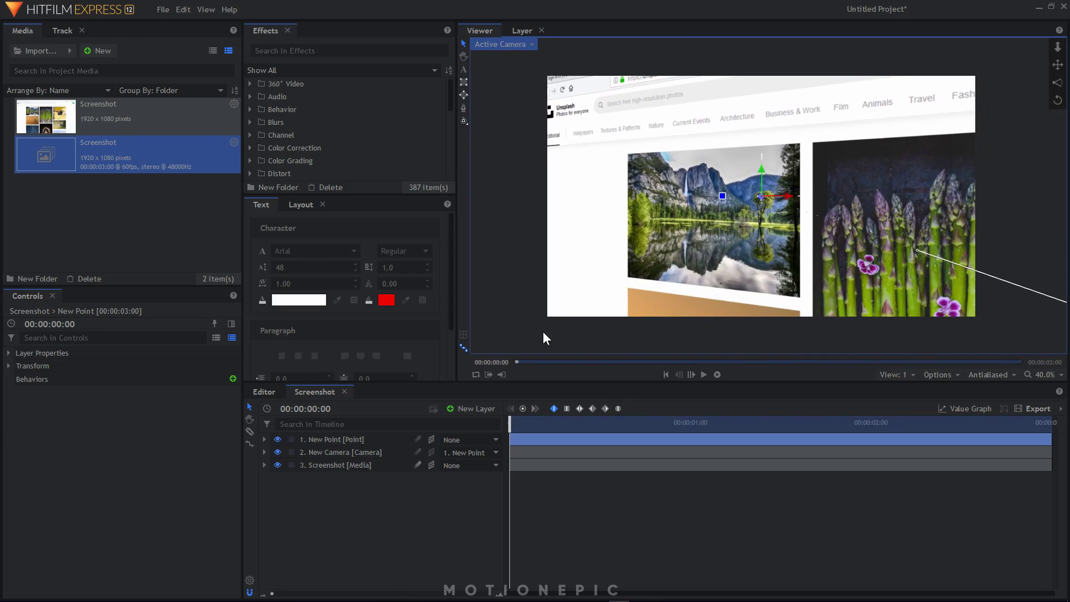
# Step: Create a new plane layer named screen_texture, 3000 pixels wide and 3000 pixels high
pyautogui.click(473, 411)
pyautogui.click(473, 423)
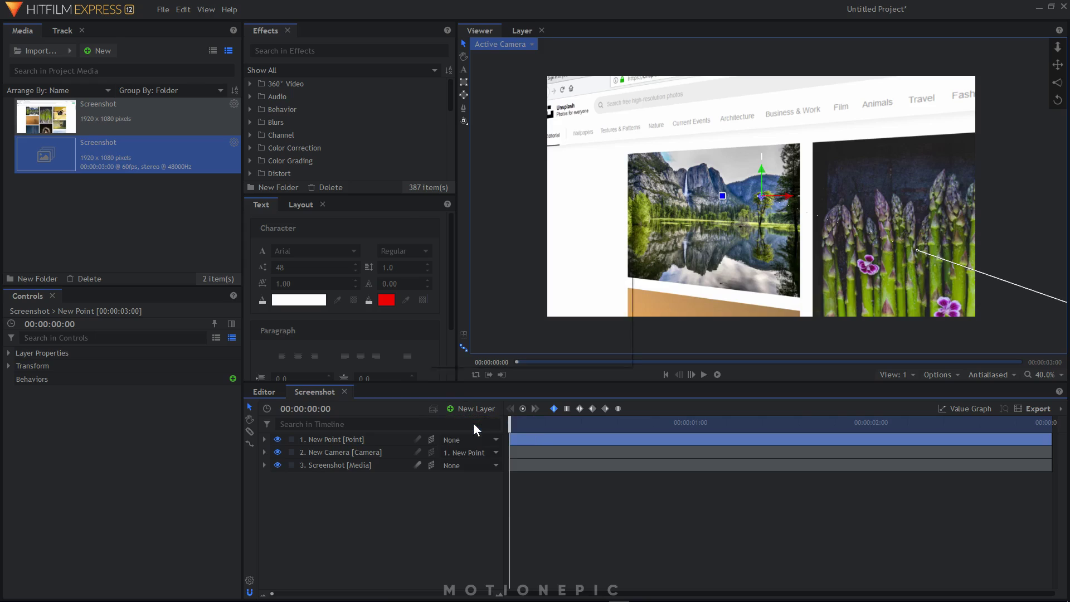
pyautogui.moveTo(528, 221); pyautogui.dragTo(402, 212)
pyautogui.write('s')
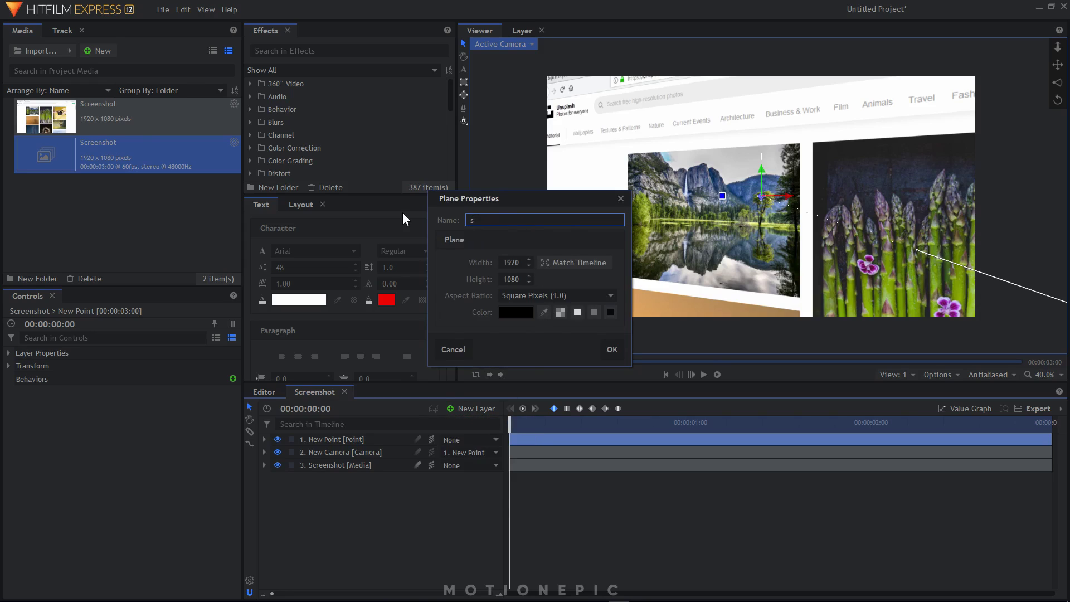
pyautogui.write('creen_texture')
pyautogui.click(504, 263)
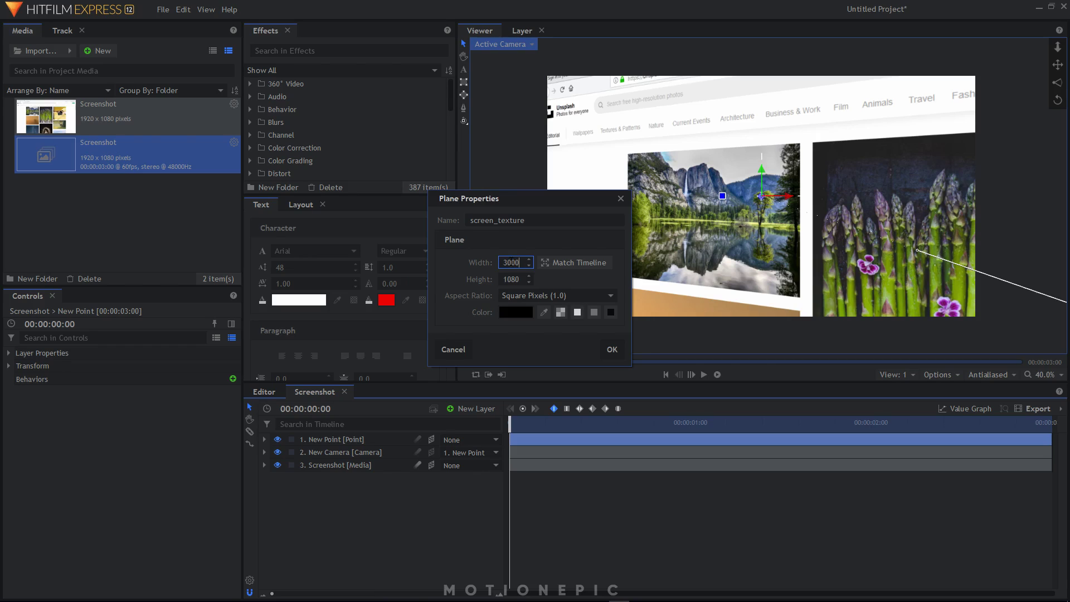
pyautogui.press('Tab')
pyautogui.write('3000')
pyautogui.press('Return')
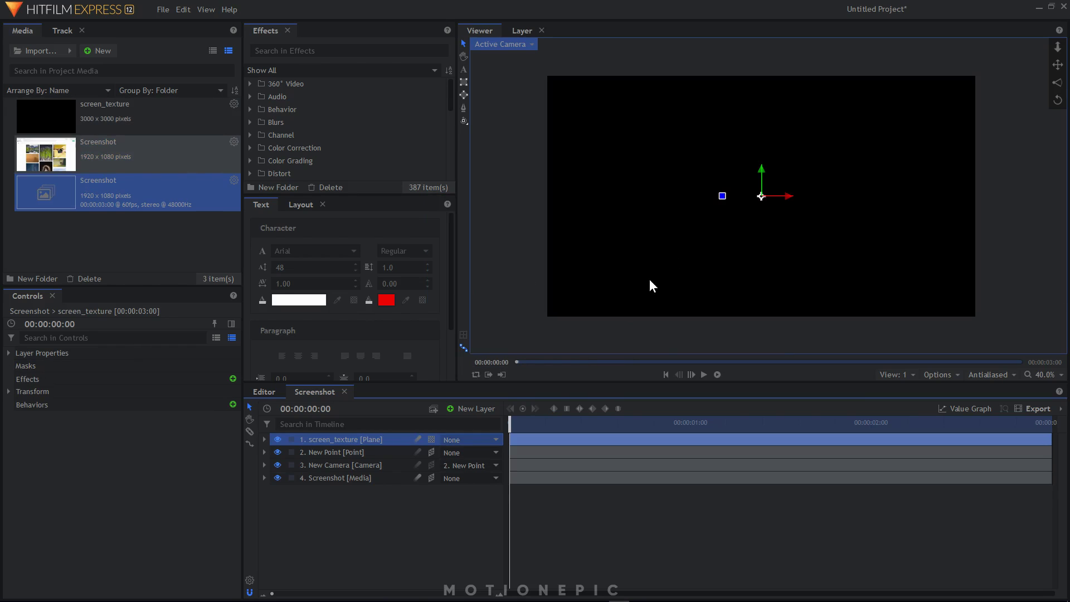
# Step: Apply the Grid effect to the screen_texture plane and set its Border Radius to 1
pyautogui.click(283, 50)
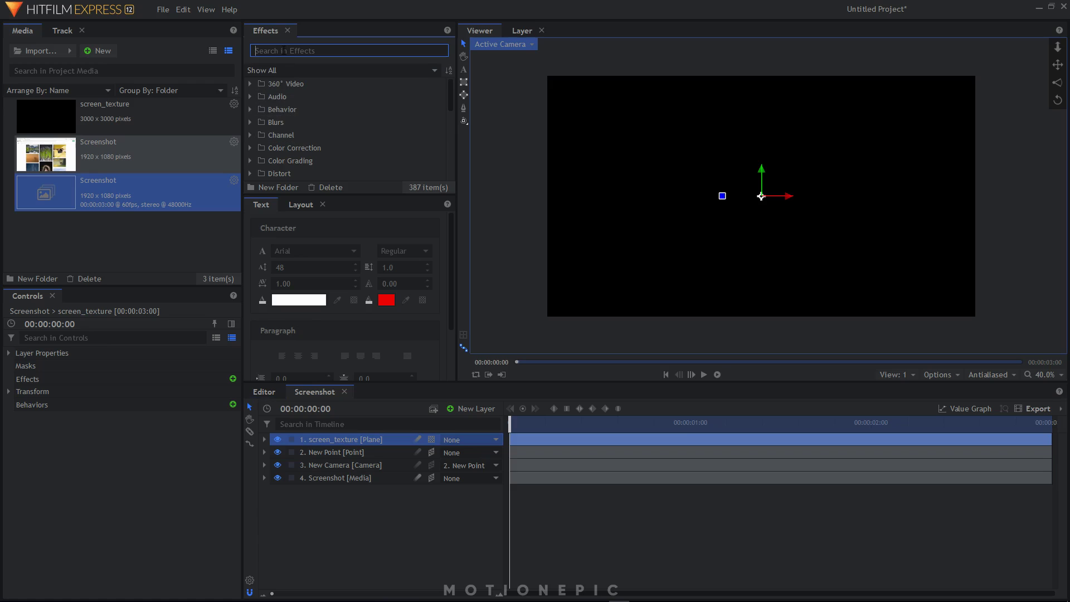
pyautogui.write('GRID')
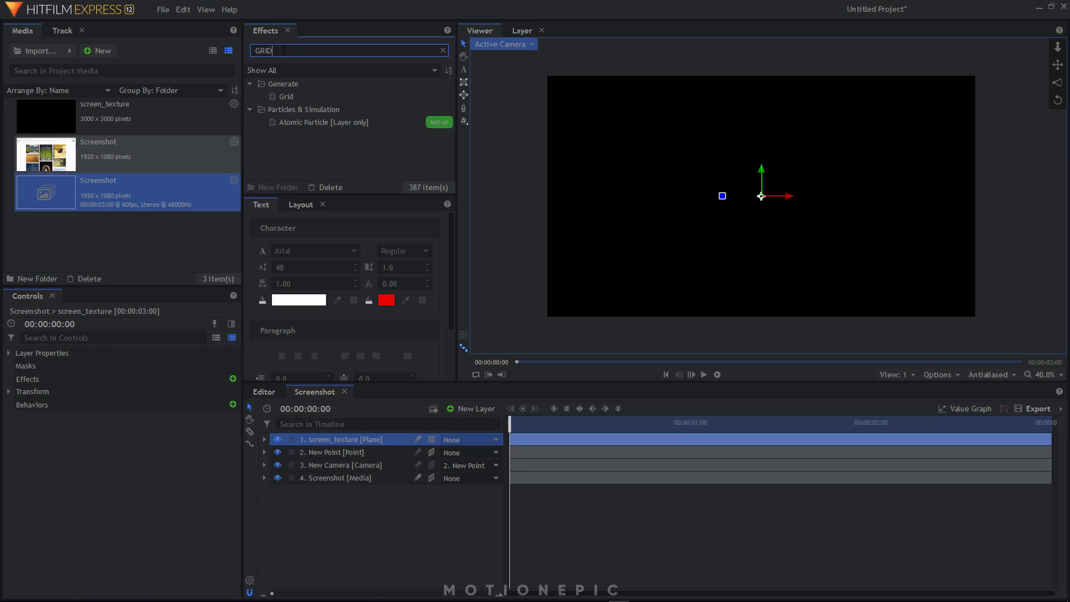
pyautogui.moveTo(279, 96); pyautogui.dragTo(330, 437)
pyautogui.click(20, 391)
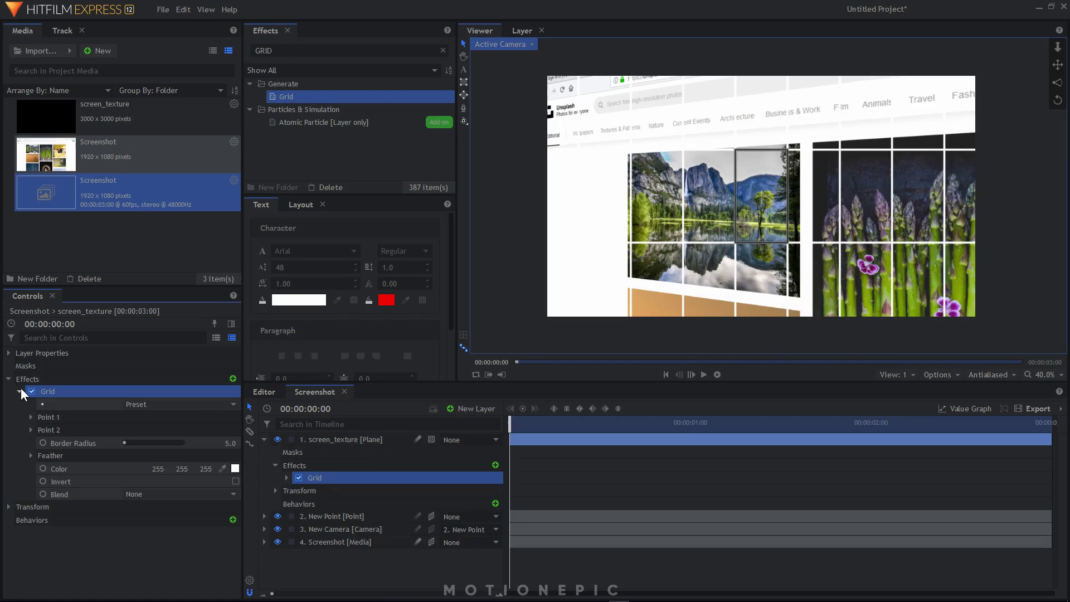
pyautogui.click(30, 416)
pyautogui.click(31, 454)
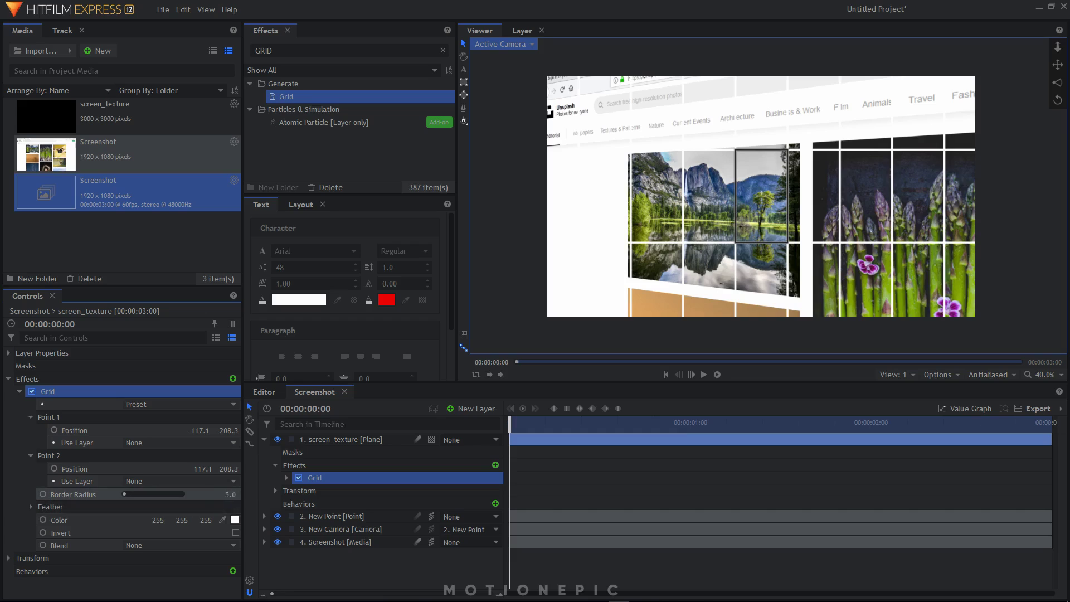
pyautogui.click(228, 493)
pyautogui.press('Return')
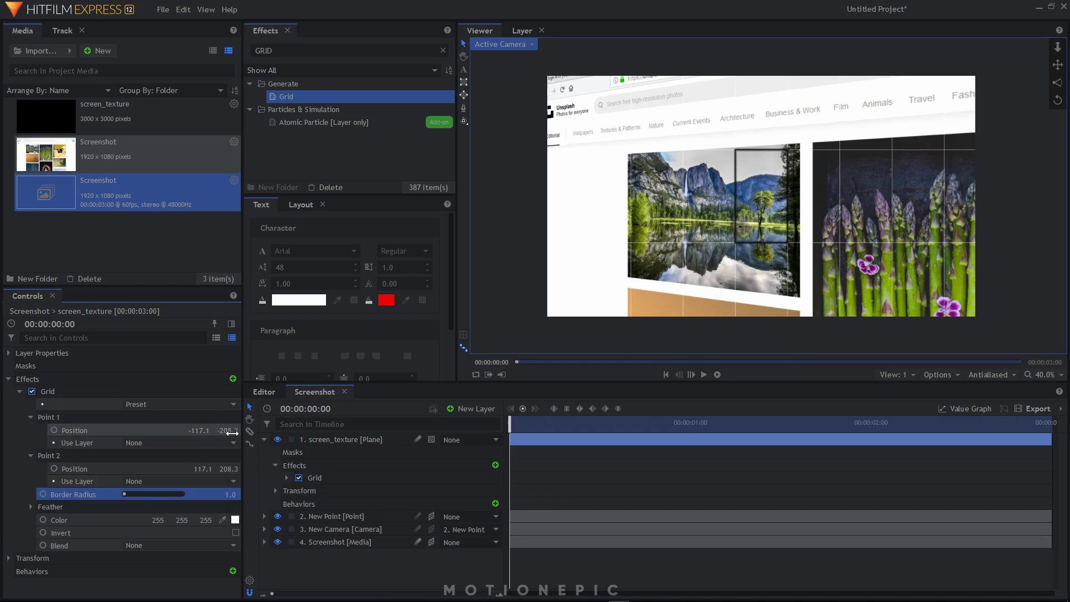
# Step: Tighten the grid into a fine mesh with Point 1's Y position at 206.6 and Point 2's X position at -114.8
pyautogui.moveTo(228, 430); pyautogui.dragTo(318, 424)
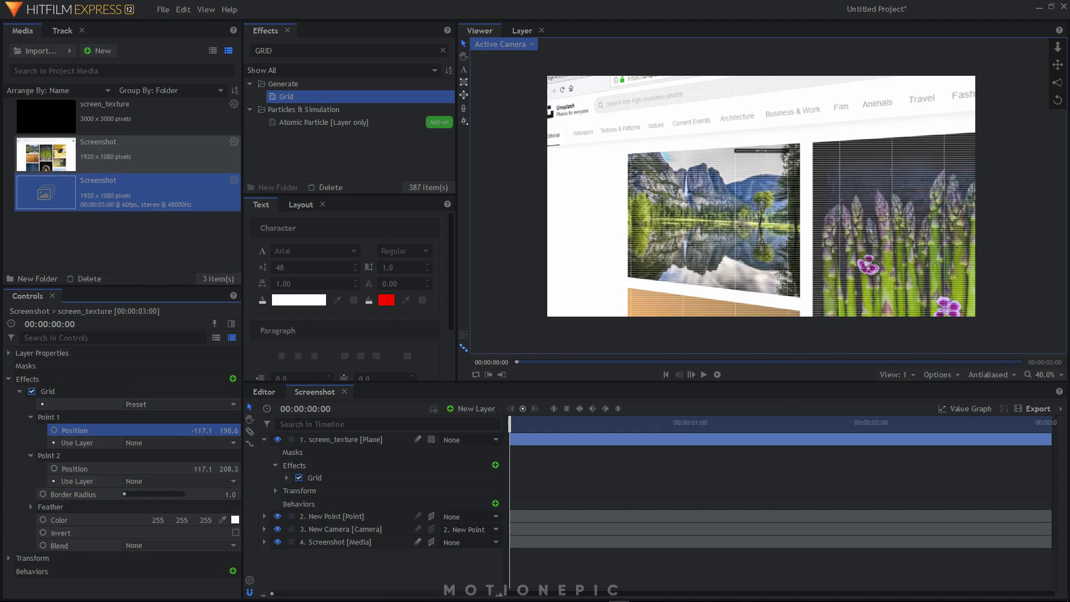
pyautogui.moveTo(228, 430); pyautogui.dragTo(230, 430)
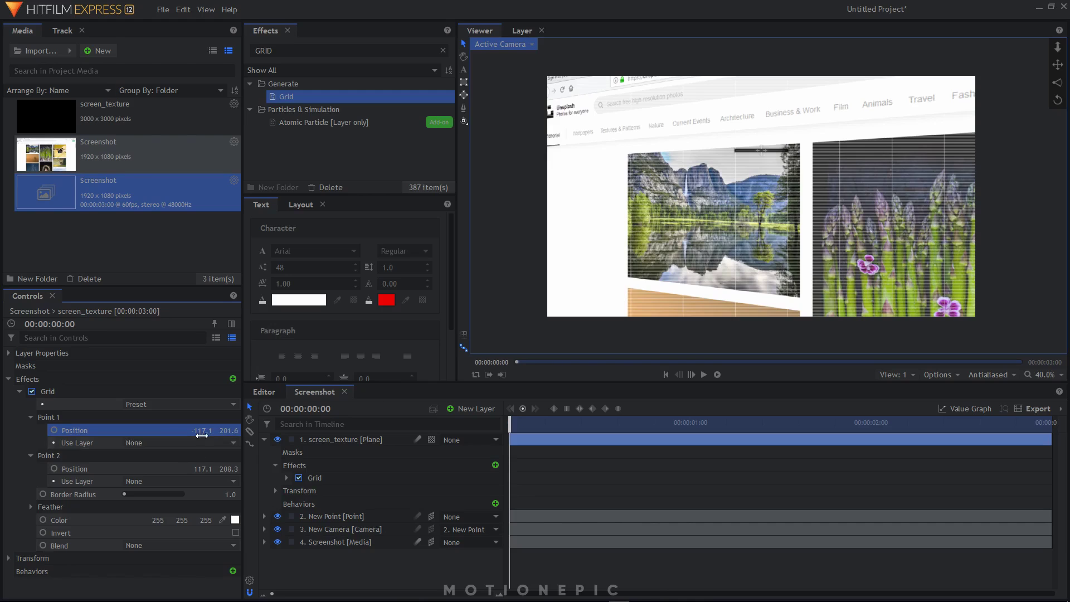
pyautogui.moveTo(203, 468); pyautogui.dragTo(78, 469)
pyautogui.scroll(6, 674, 298)
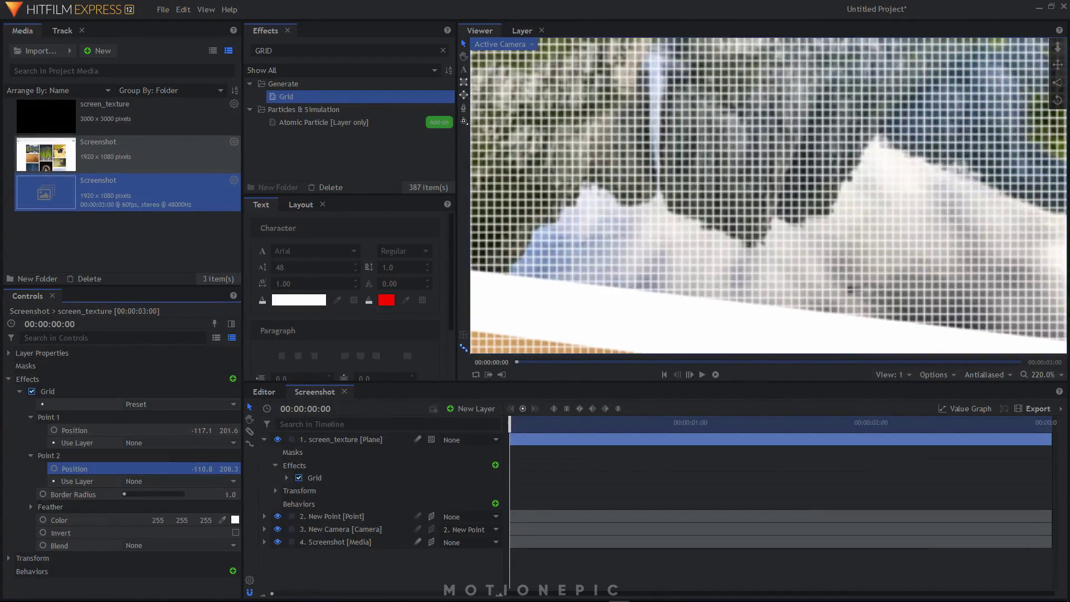
pyautogui.moveTo(202, 469); pyautogui.dragTo(195, 468)
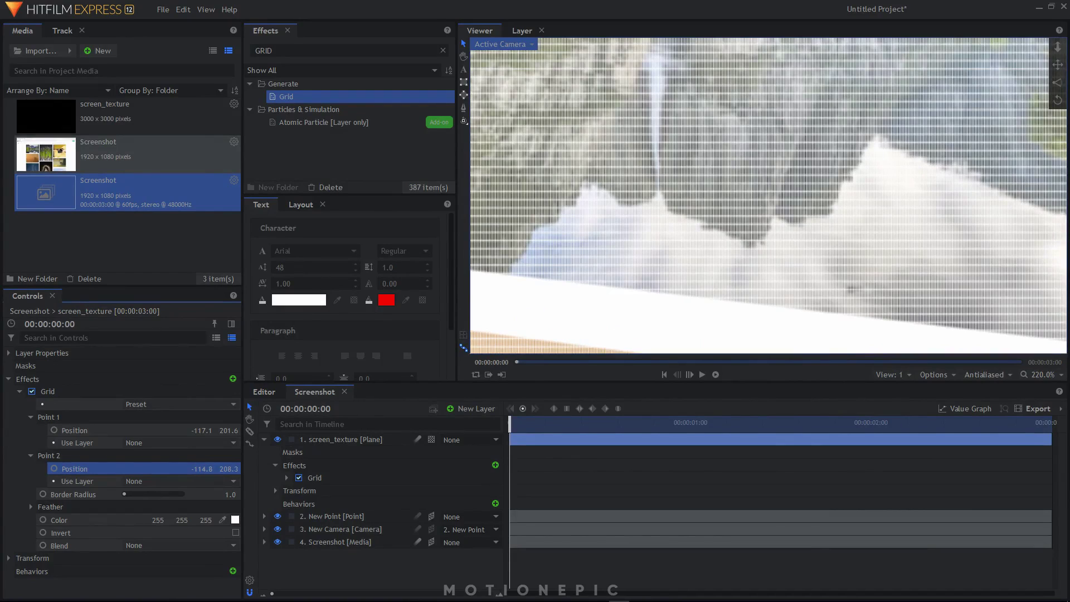
pyautogui.moveTo(229, 430); pyautogui.dragTo(231, 431)
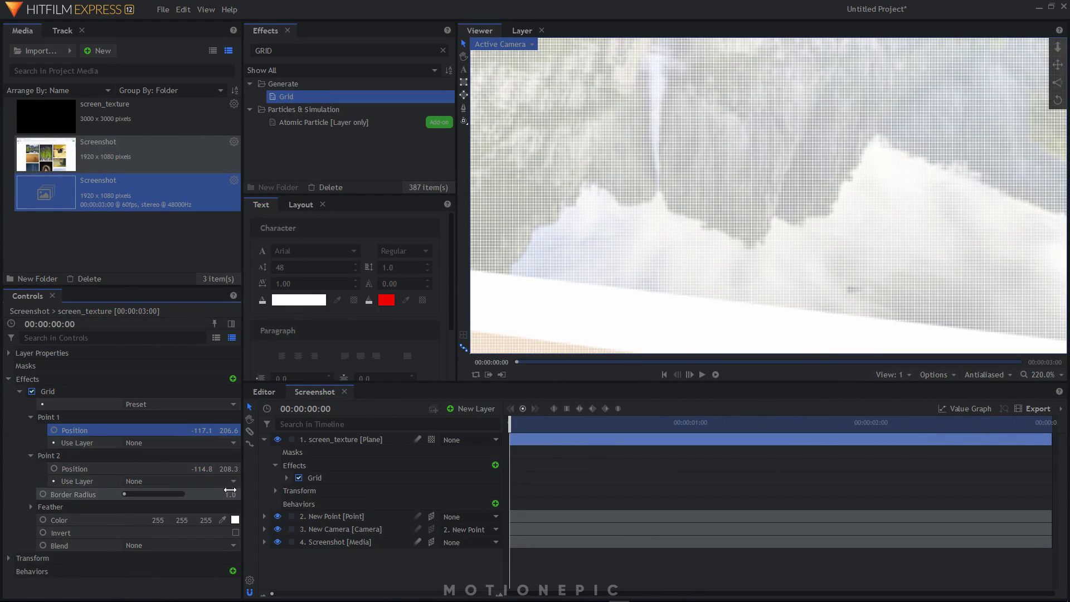
# Step: Set the Grid effect's Border Radius to 0.6 and collapse the settings of the effect and the screen_texture layer
pyautogui.moveTo(230, 494); pyautogui.dragTo(224, 495)
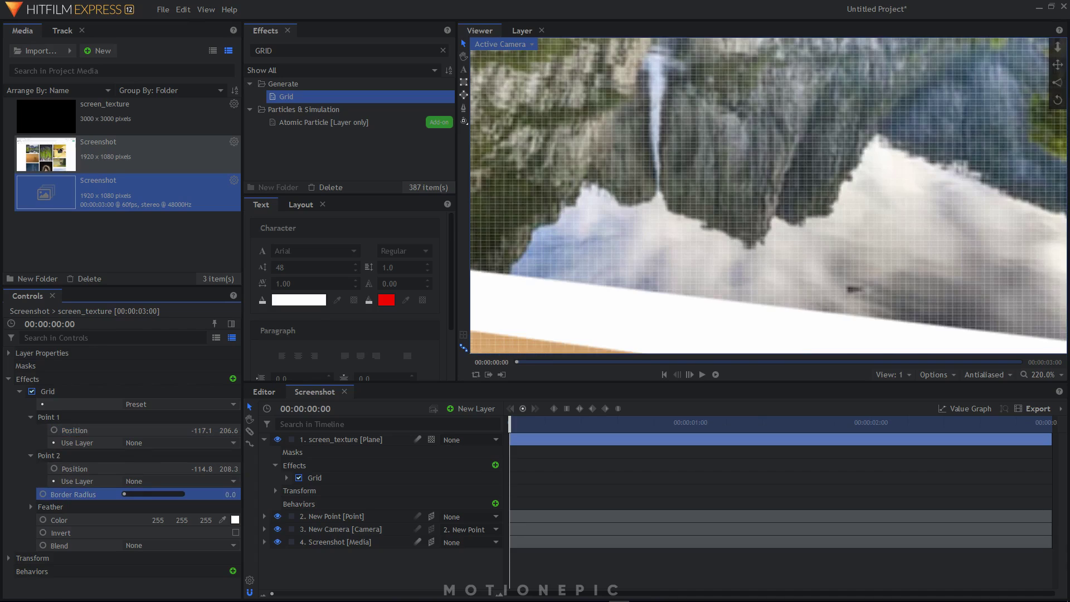
pyautogui.click(230, 493)
pyautogui.write('0.6')
pyautogui.press('Return')
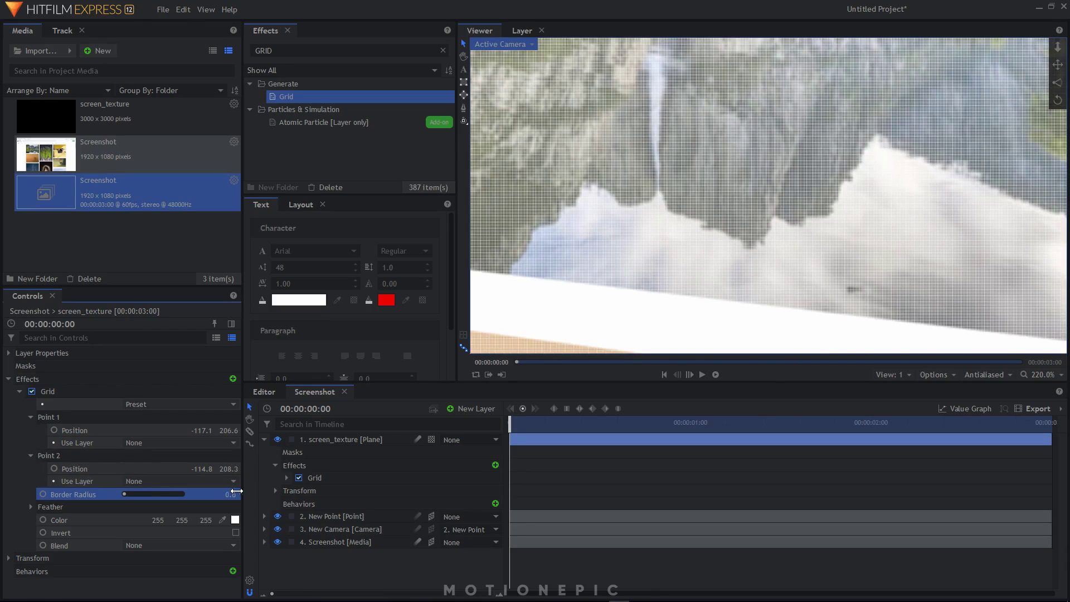
pyautogui.click(19, 391)
pyautogui.hotkey('shift', 'z')
pyautogui.click(264, 439)
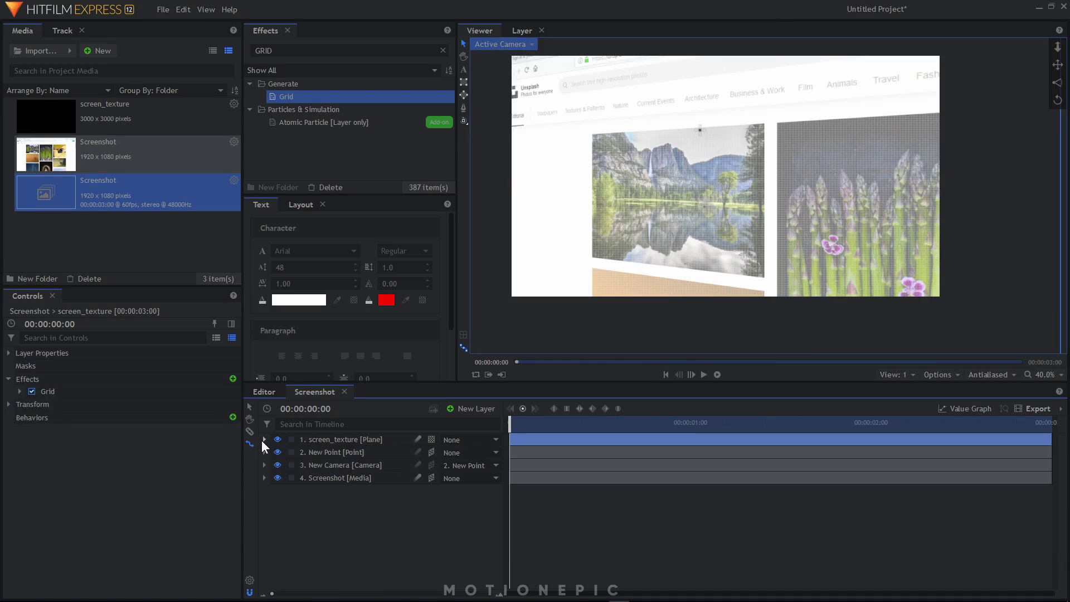
# Step: Set the screen_texture layer's blend mode to Subtract
pyautogui.rightClick(332, 440)
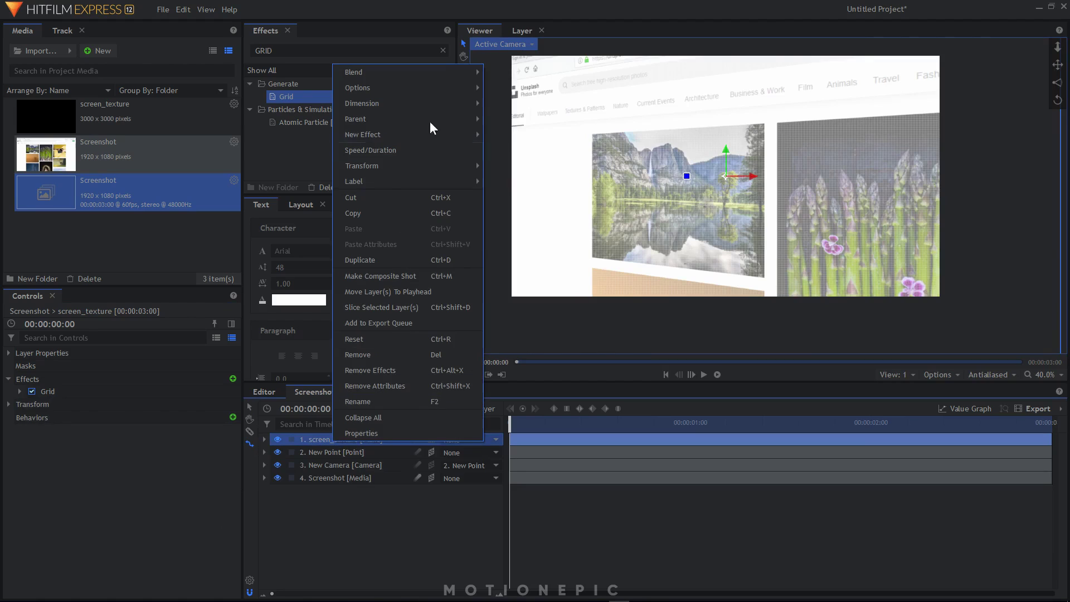
pyautogui.moveTo(470, 71)
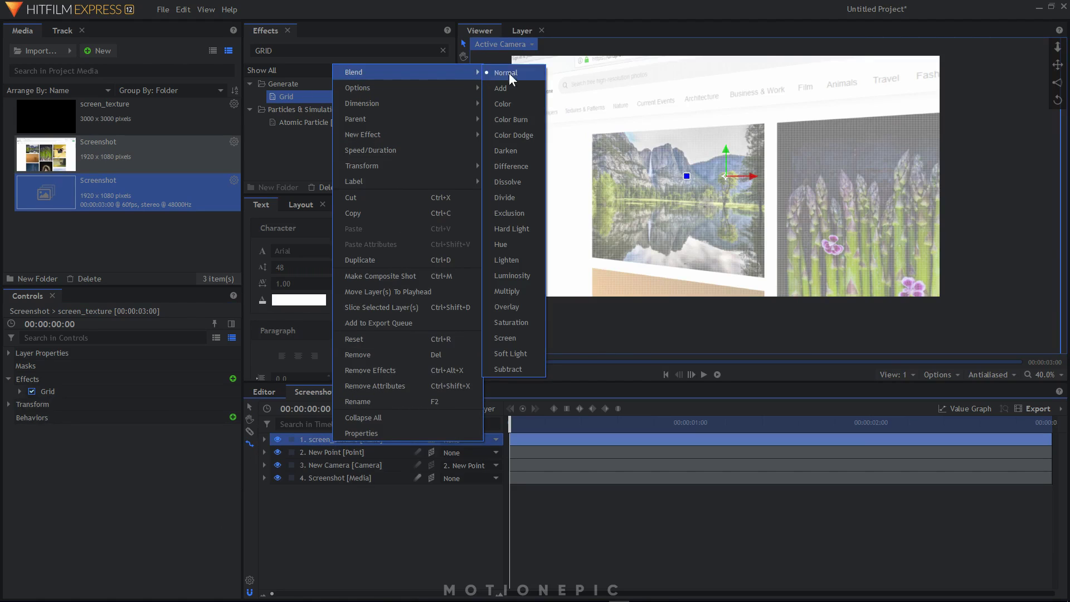
pyautogui.click(506, 369)
# Step: Set the screen_texture layer's Opacity to 25% and collapse its properties
pyautogui.click(264, 440)
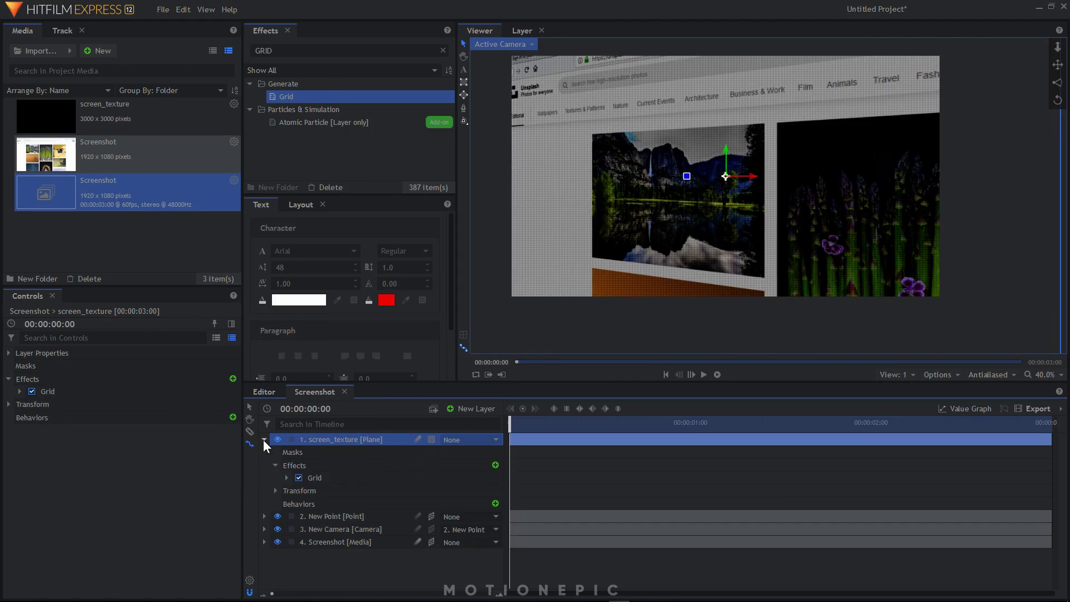
pyautogui.click(275, 466)
pyautogui.click(276, 478)
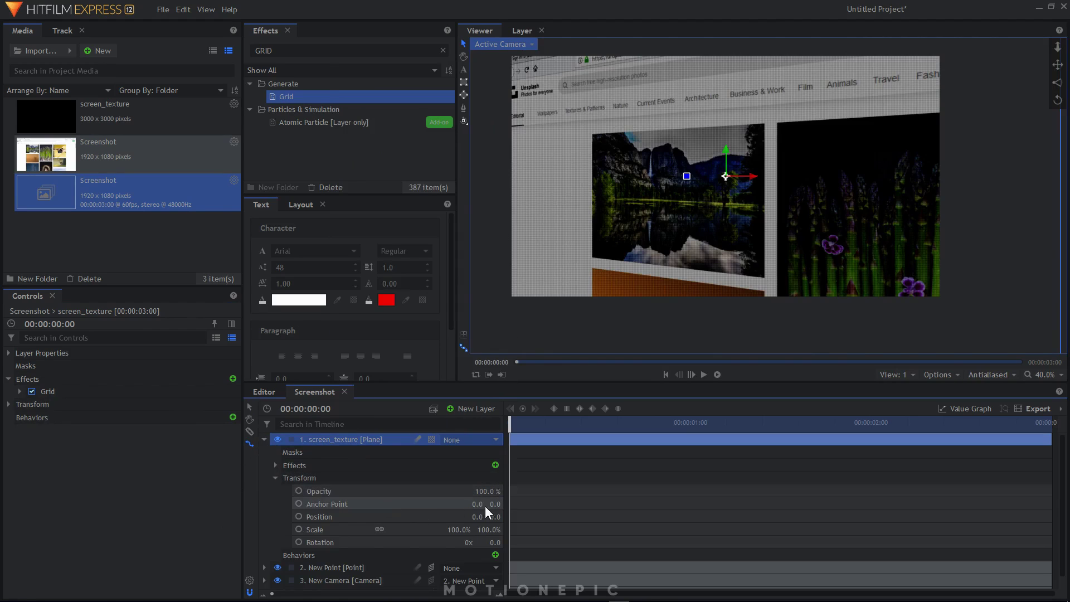
pyautogui.click(490, 491)
pyautogui.write('2')
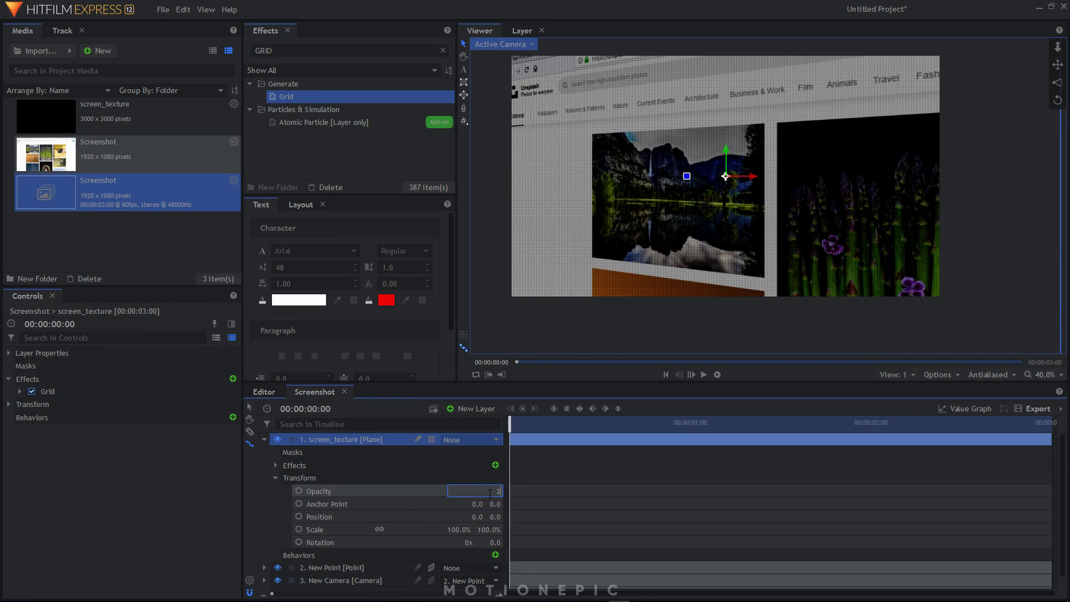
pyautogui.write('5')
pyautogui.press('Return')
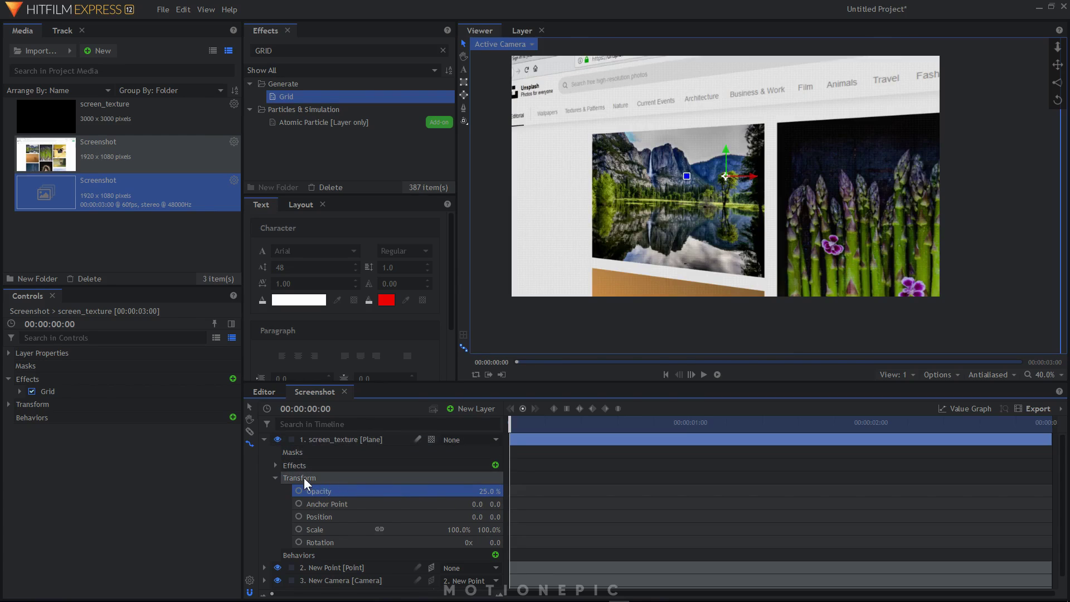
pyautogui.click(264, 440)
# Step: Convert the screen_texture layer to a 3D Plane and check the texture at the start of the timeline
pyautogui.click(431, 440)
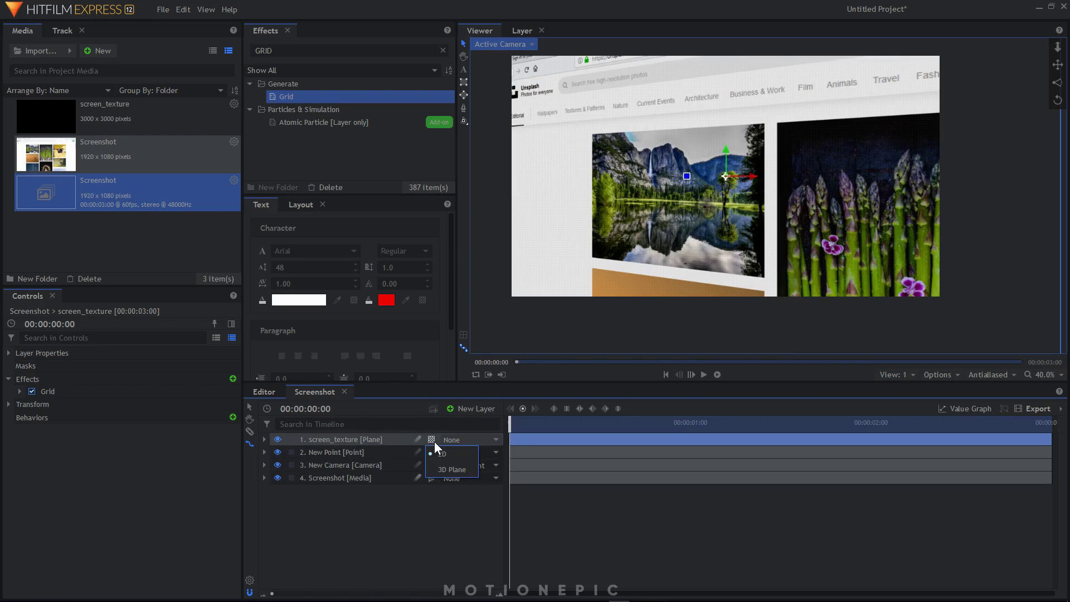
pyautogui.click(446, 468)
pyautogui.moveTo(509, 424); pyautogui.dragTo(436, 416)
pyautogui.scroll(-1, 586, 242)
pyautogui.moveTo(609, 251); pyautogui.dragTo(656, 259)
pyautogui.scroll(1, 656, 258)
# Step: Add a new grade layer above the others and rename it SHAKE
pyautogui.click(471, 409)
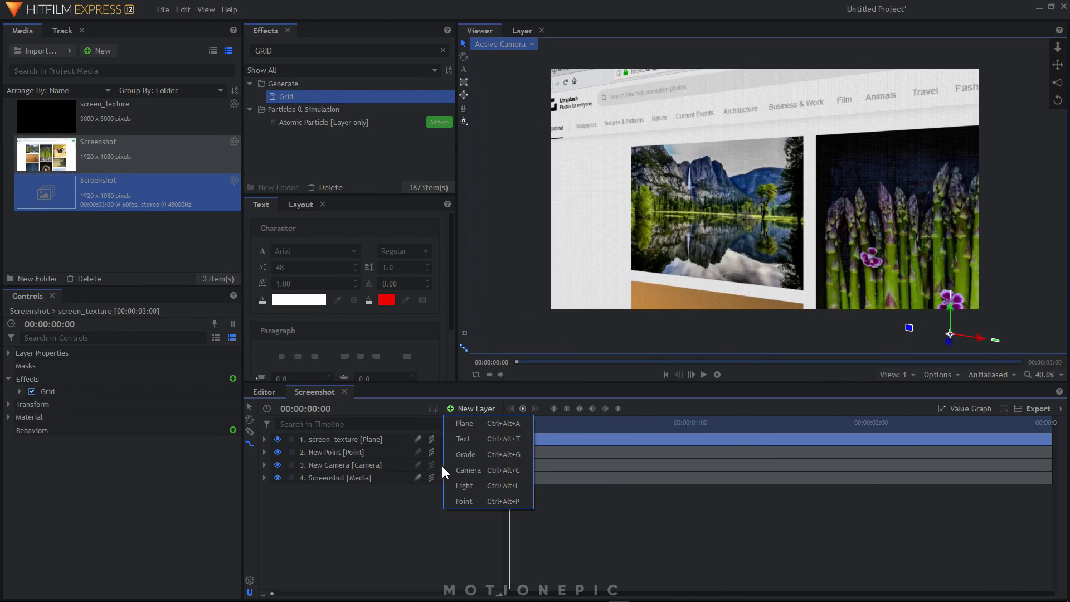
pyautogui.click(477, 456)
pyautogui.doubleClick(343, 440)
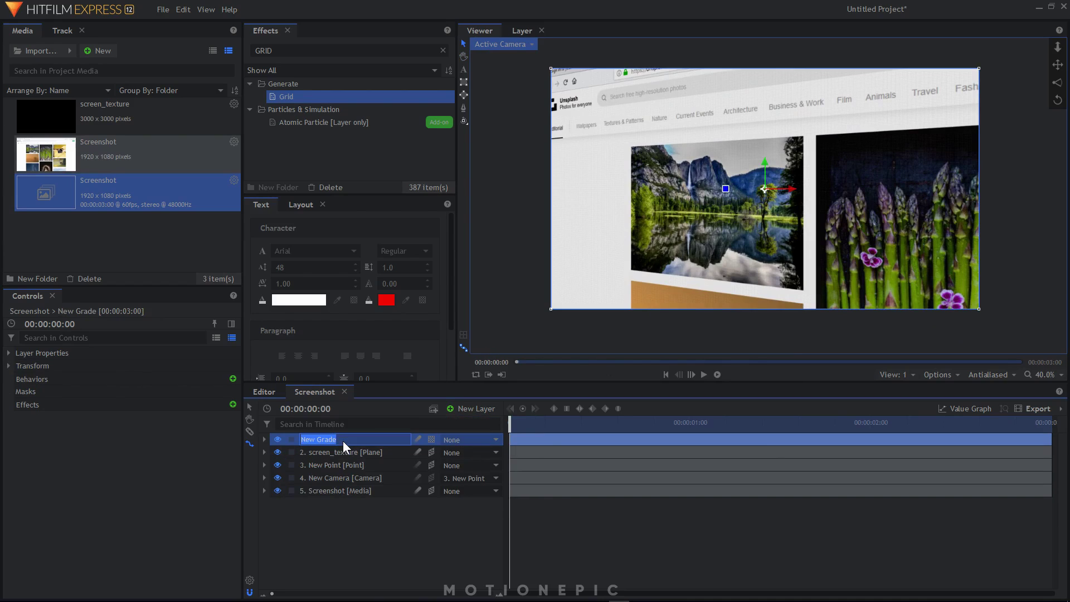
pyautogui.write('SHAKE')
pyautogui.press('Return')
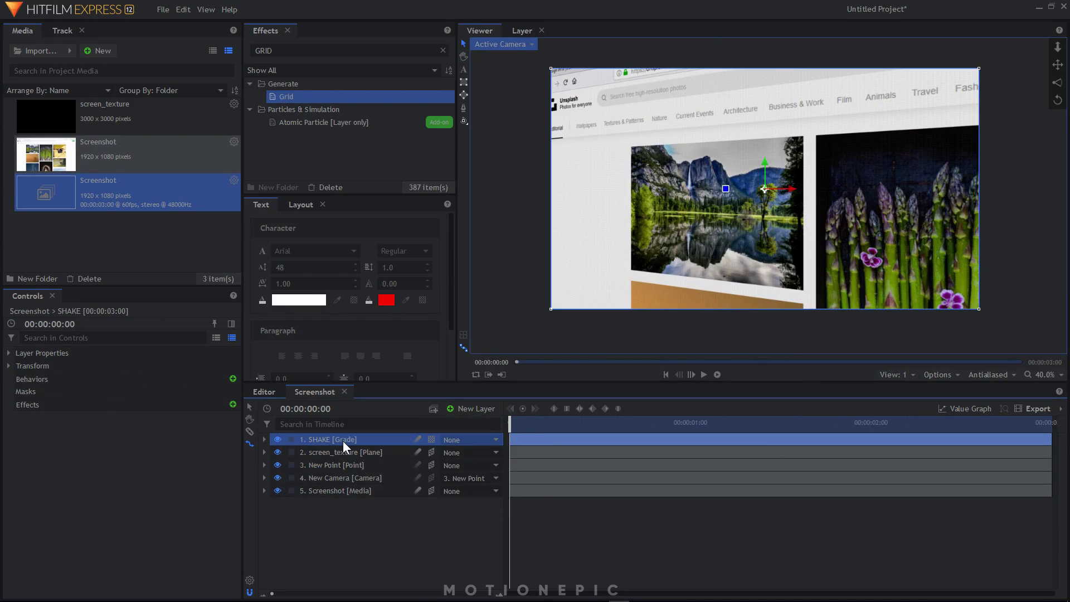
# Step: Apply the Shake effect to the SHAKE grade layer and expand the effect's settings
pyautogui.moveTo(290, 51); pyautogui.dragTo(188, 51)
pyautogui.write('S')
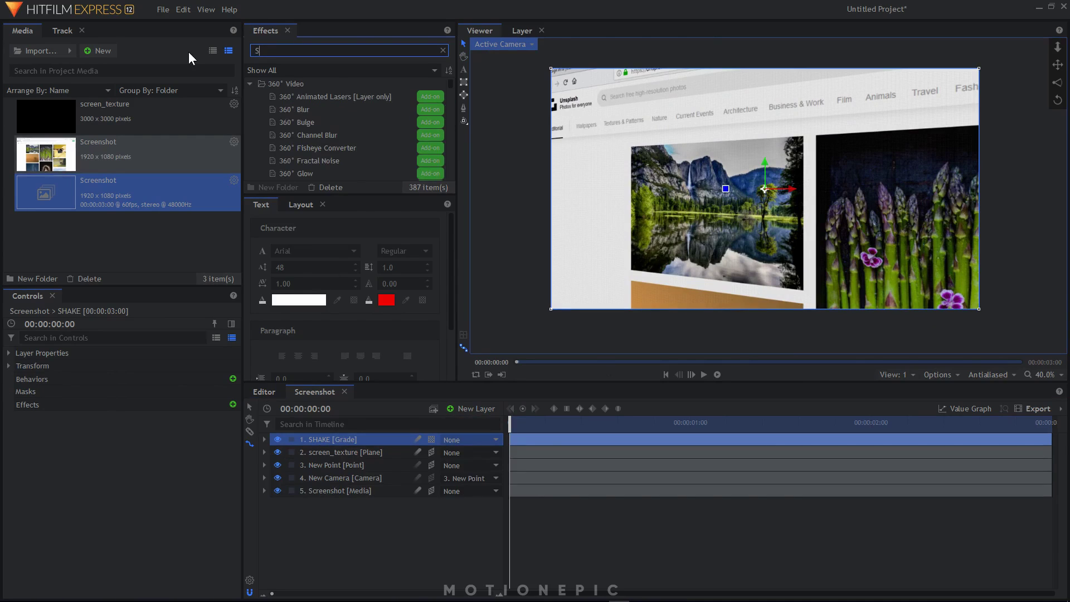
pyautogui.write('HAKE')
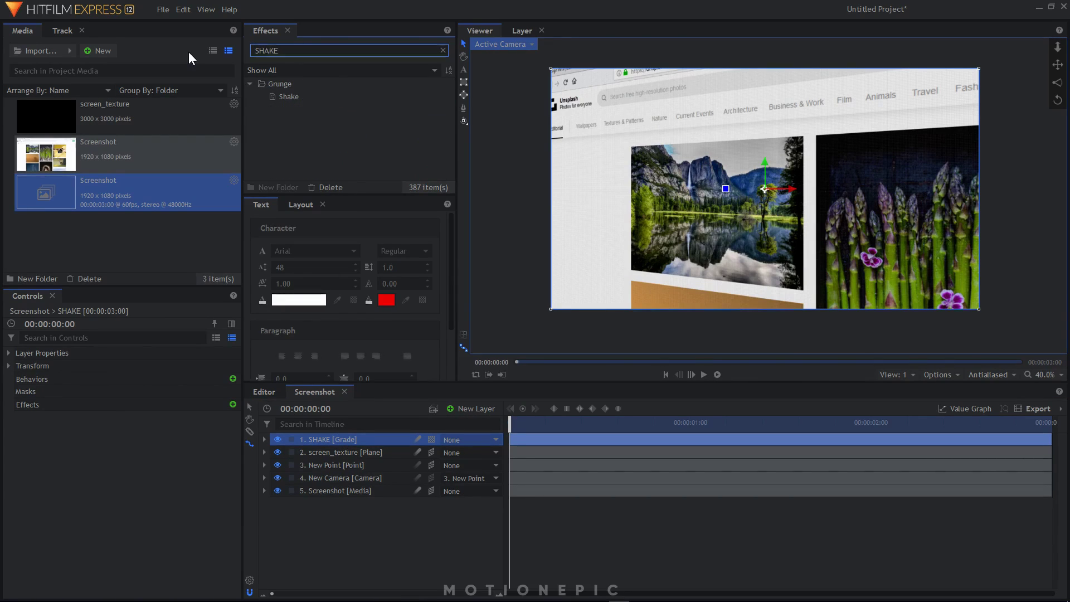
pyautogui.moveTo(288, 97); pyautogui.dragTo(325, 439)
pyautogui.click(19, 416)
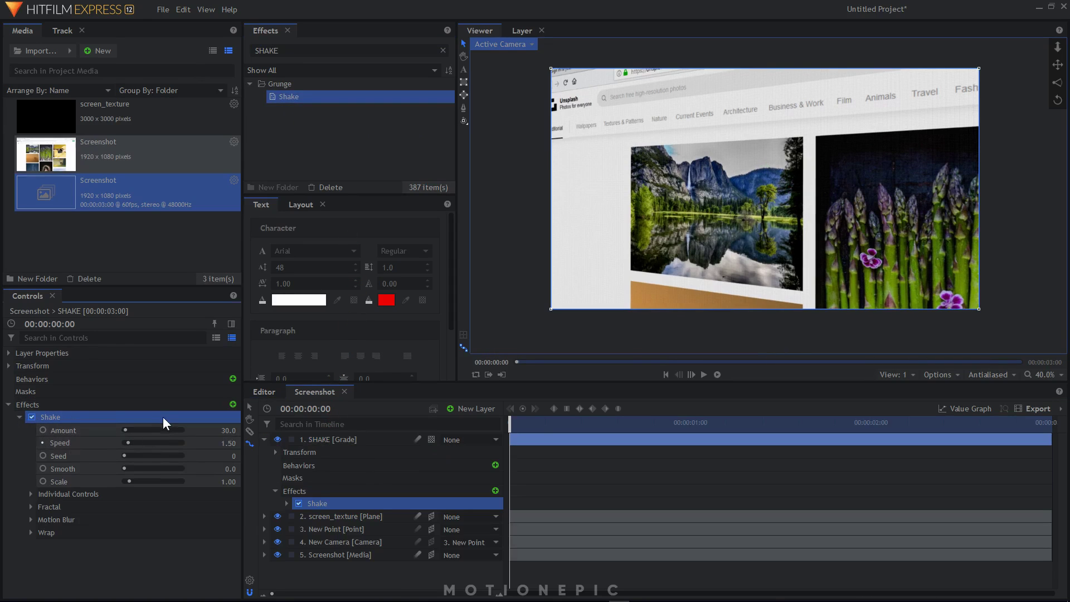
# Step: Set the Shake effect's Amount to 9.0, Speed to 0.50, Smooth to 100 and Scale to 1.05
pyautogui.moveTo(229, 432); pyautogui.dragTo(174, 443)
pyautogui.click(223, 468)
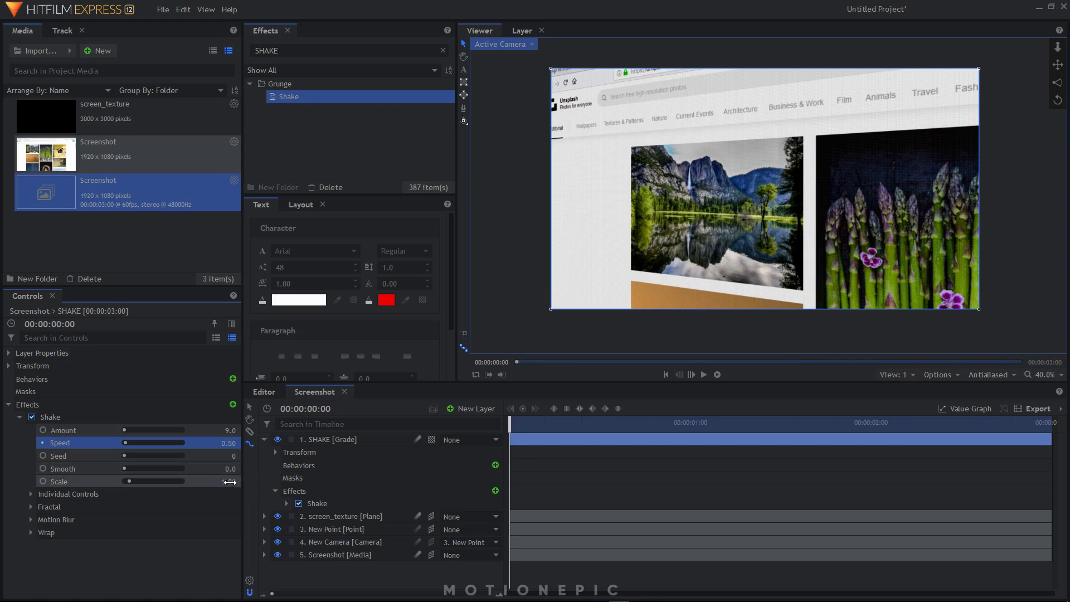
pyautogui.write('100')
pyautogui.press('Return')
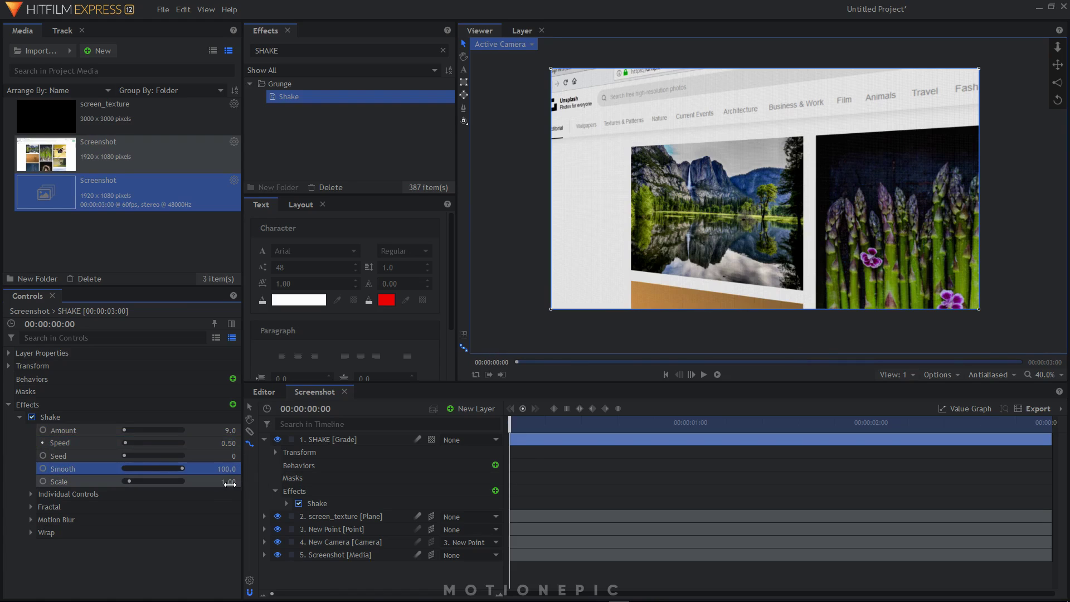
pyautogui.moveTo(228, 481); pyautogui.dragTo(232, 482)
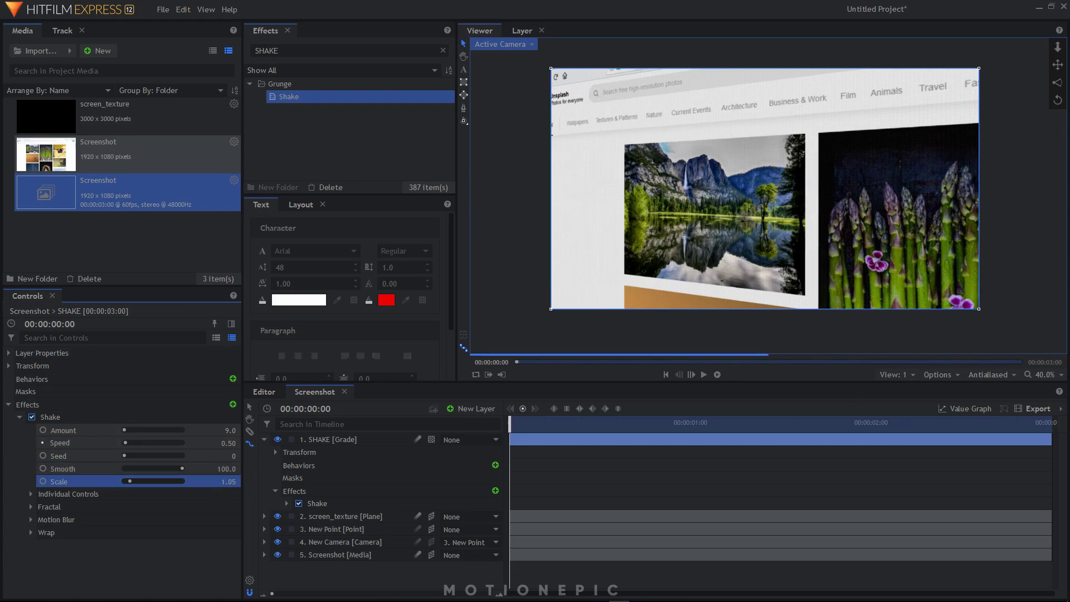
# Step: Collapse the SHAKE layer's properties and preview the shaking camera move, returning the playhead to the start of the timeline
pyautogui.click(265, 440)
pyautogui.press('space')
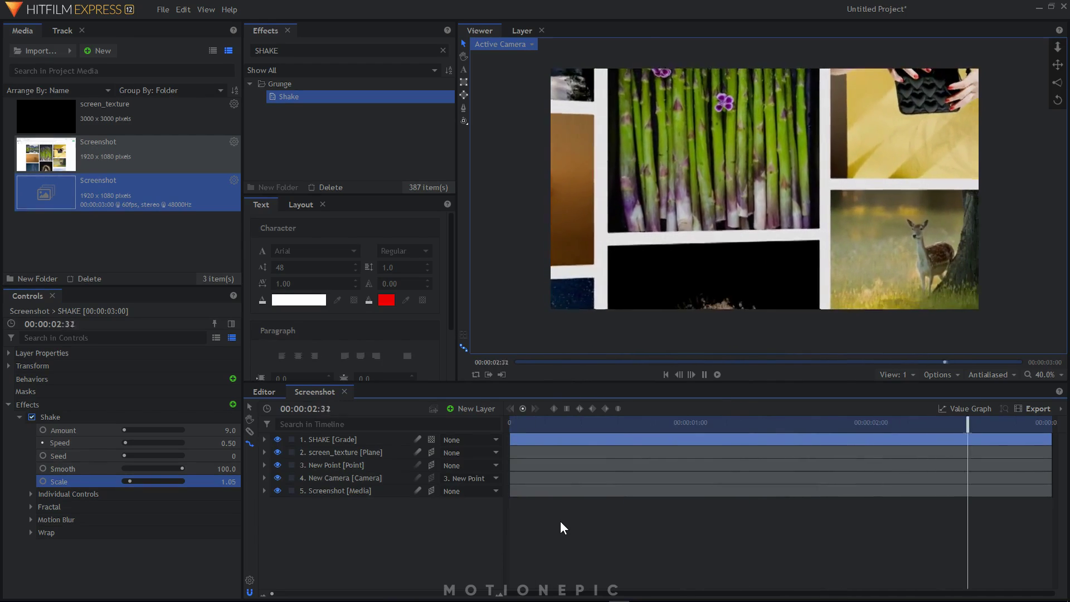
pyautogui.press('space')
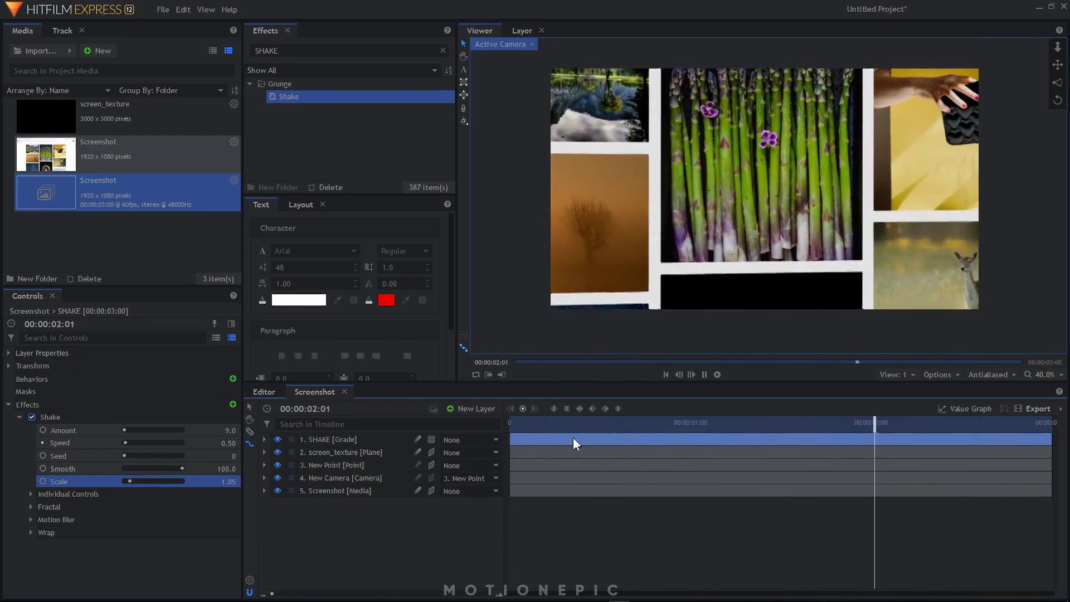
pyautogui.click(509, 424)
pyautogui.press('space')
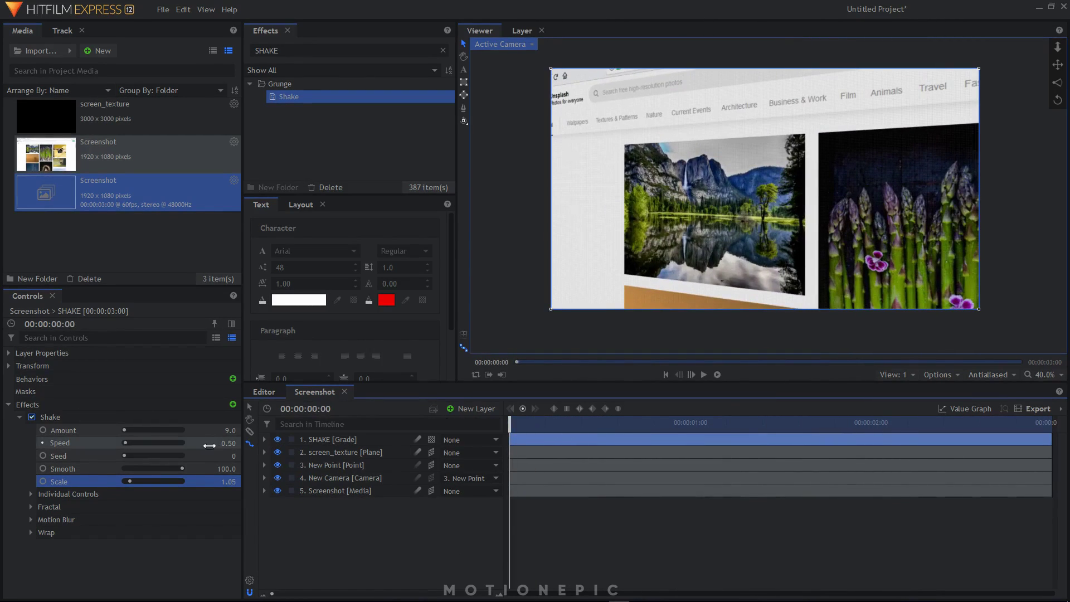
# Step: Set the Shake effect's Amount to 17.0 and preview the result, returning the playhead to the timeline's start
pyautogui.moveTo(227, 430); pyautogui.dragTo(239, 430)
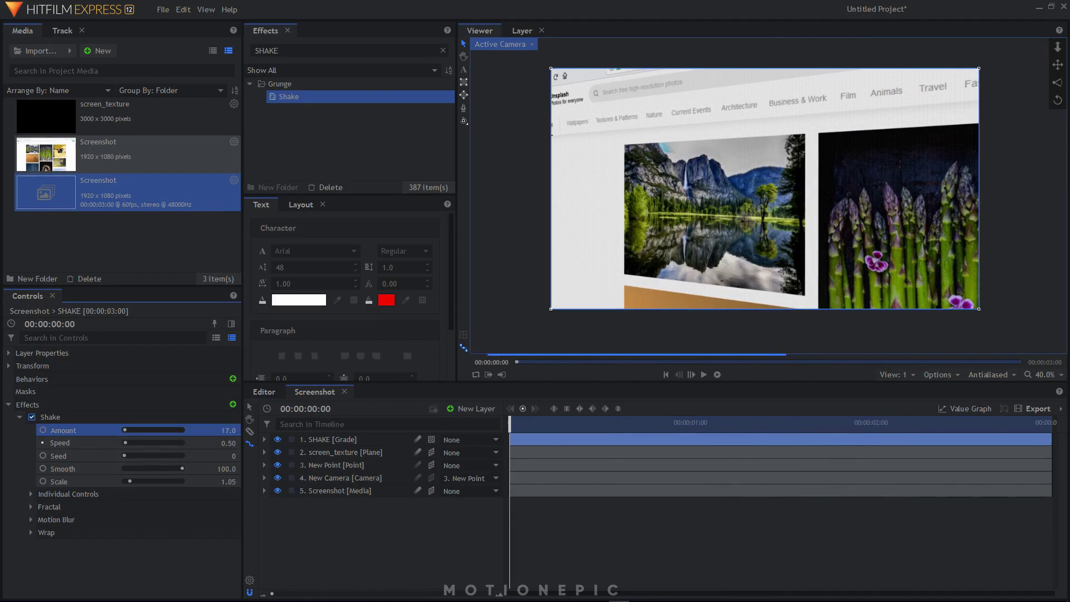
pyautogui.press('space')
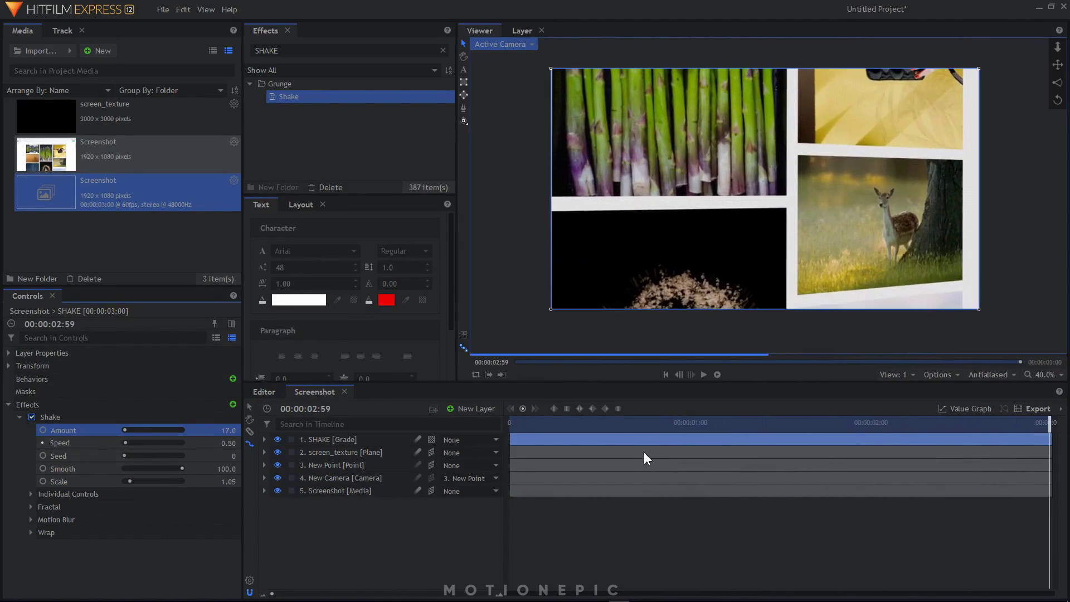
pyautogui.moveTo(522, 420); pyautogui.dragTo(459, 420)
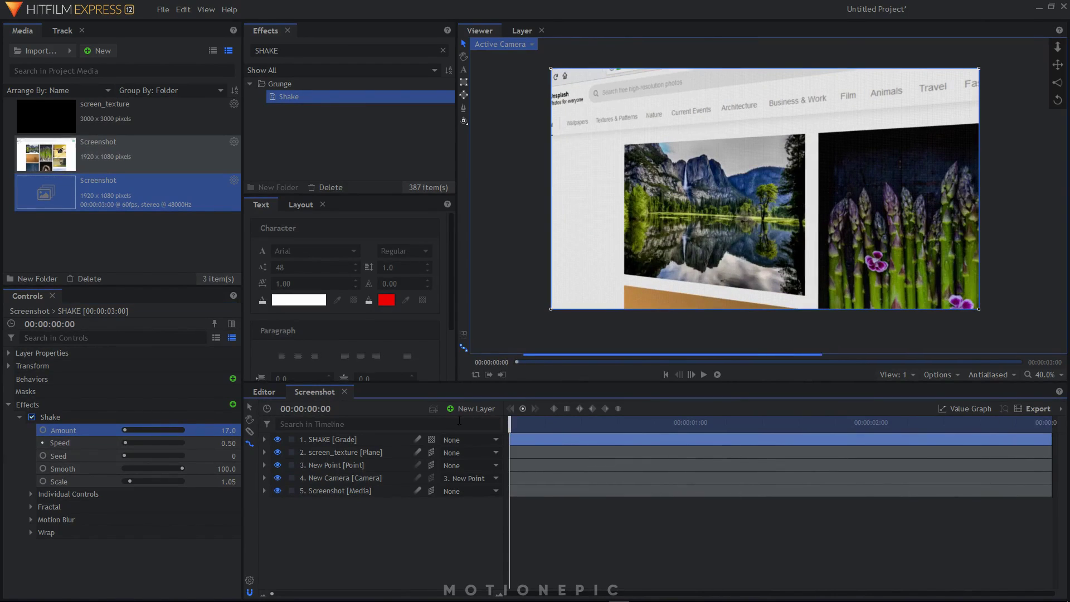